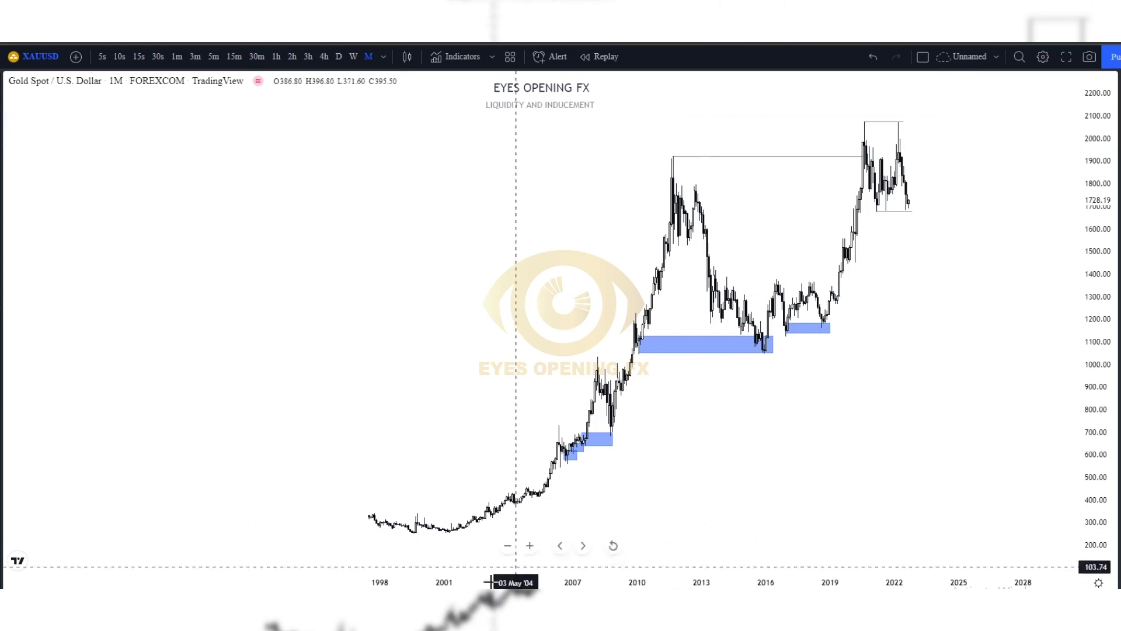
Draw a trend line under the monthly lows from July 2006 at about 529 to late 2025 at about 1550, and delete it.
{"action": "left_click", "coordinate": [562, 471]}
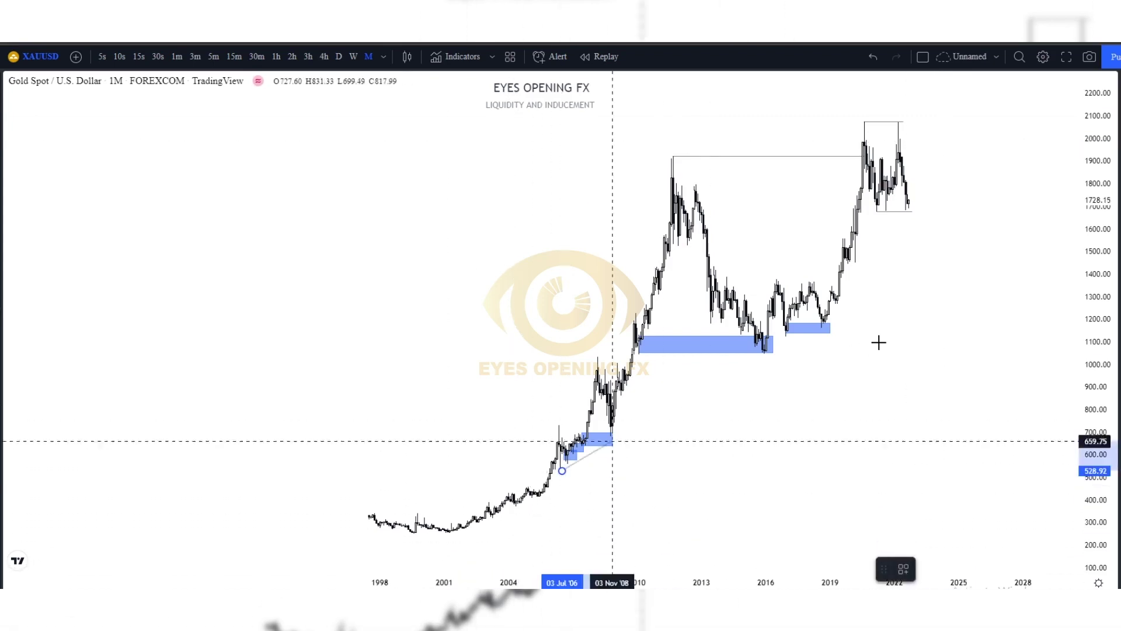
{"action": "left_click", "coordinate": [974, 239]}
{"action": "left_click", "coordinate": [913, 285]}
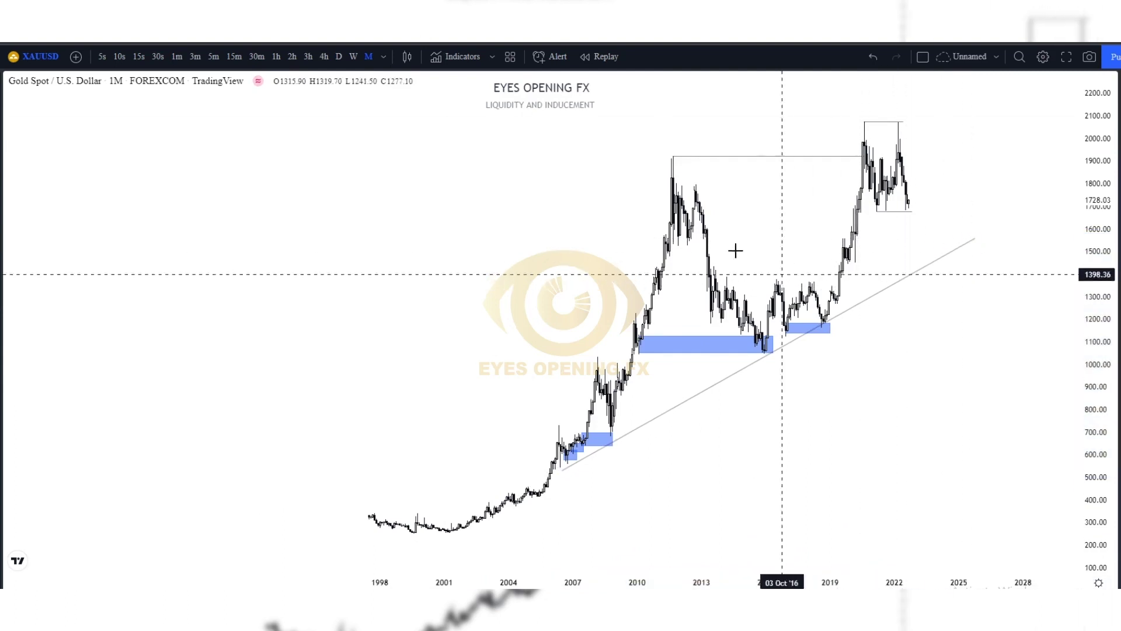
{"action": "scroll", "coordinate": [648, 257], "scroll_direction": "right", "scroll_amount": 3}
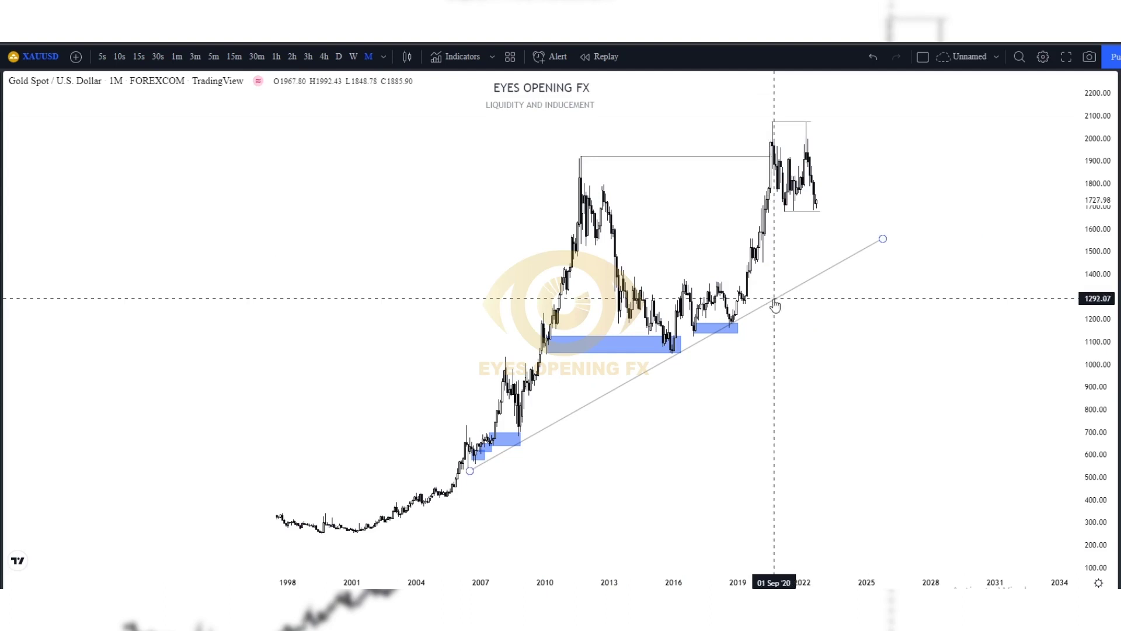
{"action": "left_click", "coordinate": [773, 300]}
{"action": "key", "text": "Delete"}
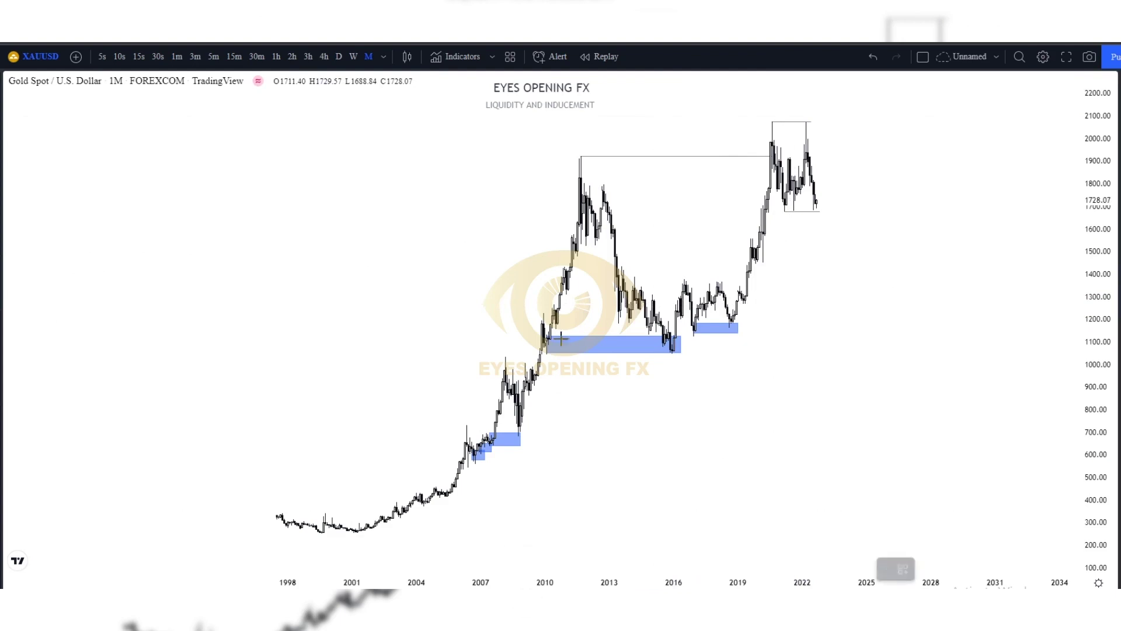
Sketch a freehand wavy price path from the 2020 high up toward about 2200, and delete it.
{"action": "mouse_move", "coordinate": [774, 131]}
{"action": "left_mouse_down"}
{"action": "mouse_move", "coordinate": [776, 201]}
{"action": "mouse_move", "coordinate": [853, 155]}
{"action": "mouse_move", "coordinate": [888, 190]}
{"action": "left_mouse_up"}
{"action": "mouse_move", "coordinate": [918, 107]}
{"action": "left_mouse_down"}
{"action": "mouse_move", "coordinate": [993, 135]}
{"action": "mouse_move", "coordinate": [1010, 85]}
{"action": "left_mouse_up"}
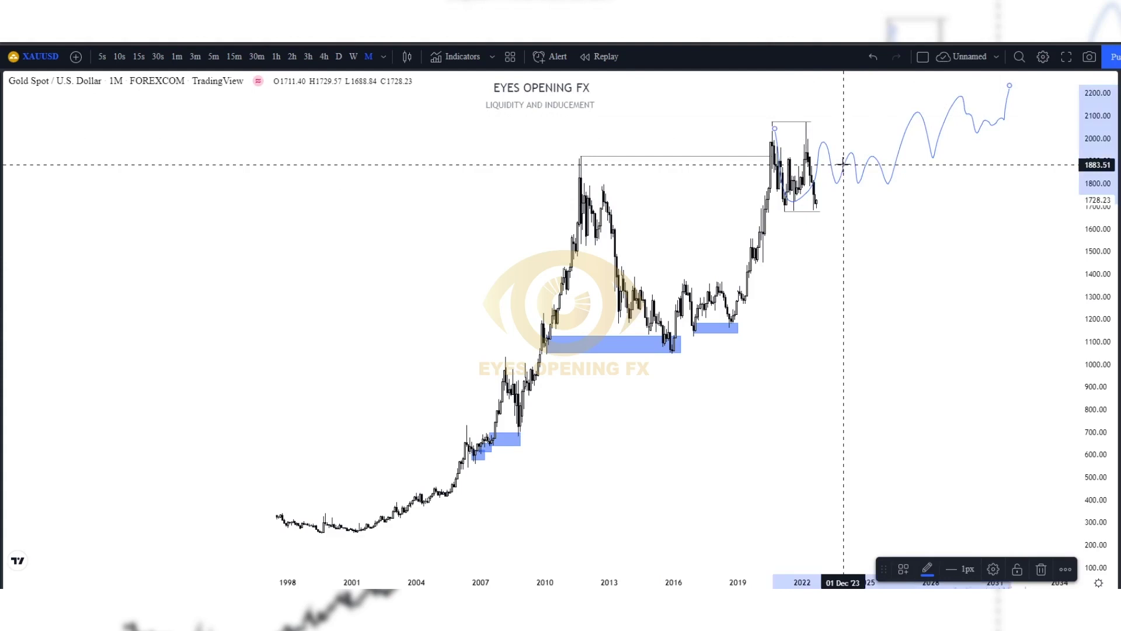
{"action": "key", "text": "Delete"}
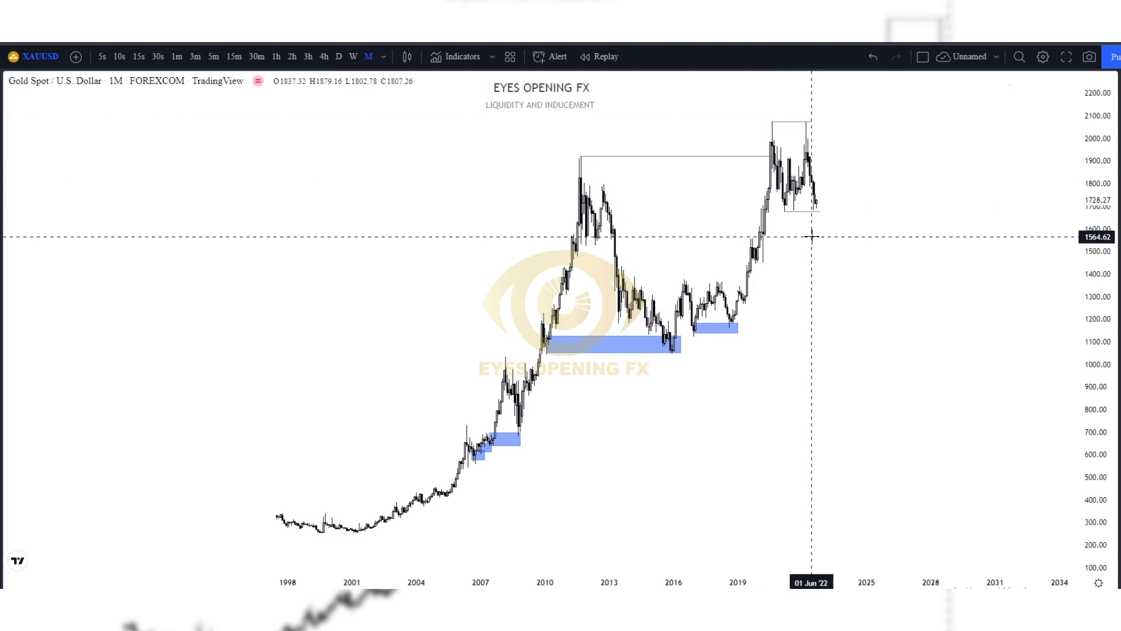
Sketch freehand strokes along the 2021–2022 monthly lows and a dip below them at the latest candles, and delete both.
{"action": "scroll", "coordinate": [815, 236], "scroll_direction": "up", "scroll_amount": 5}
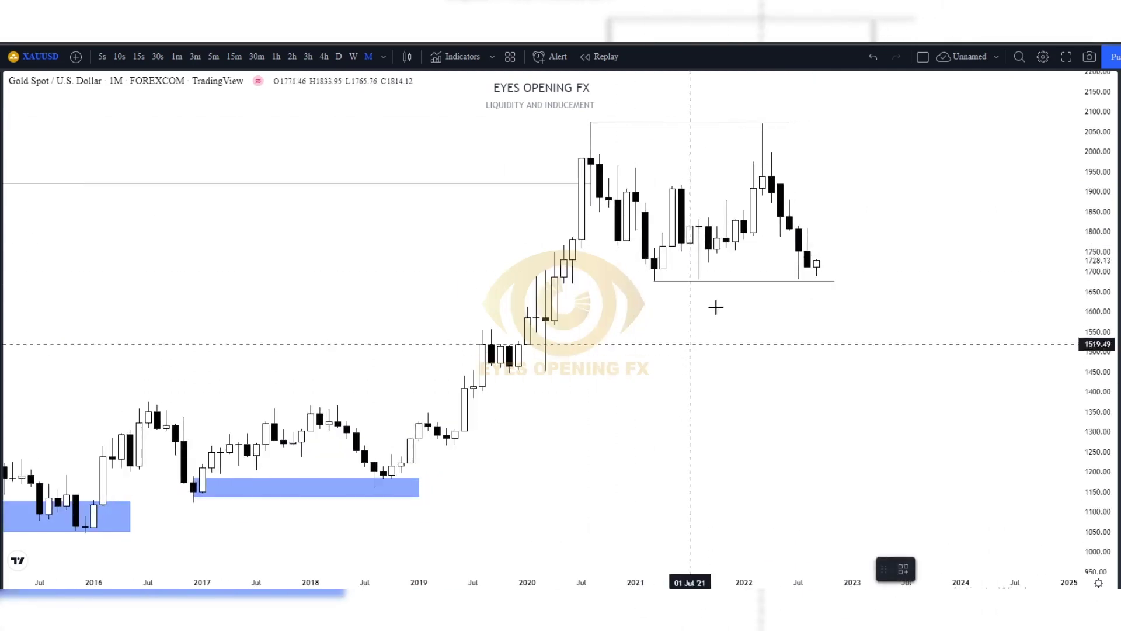
{"action": "left_click", "coordinate": [656, 272]}
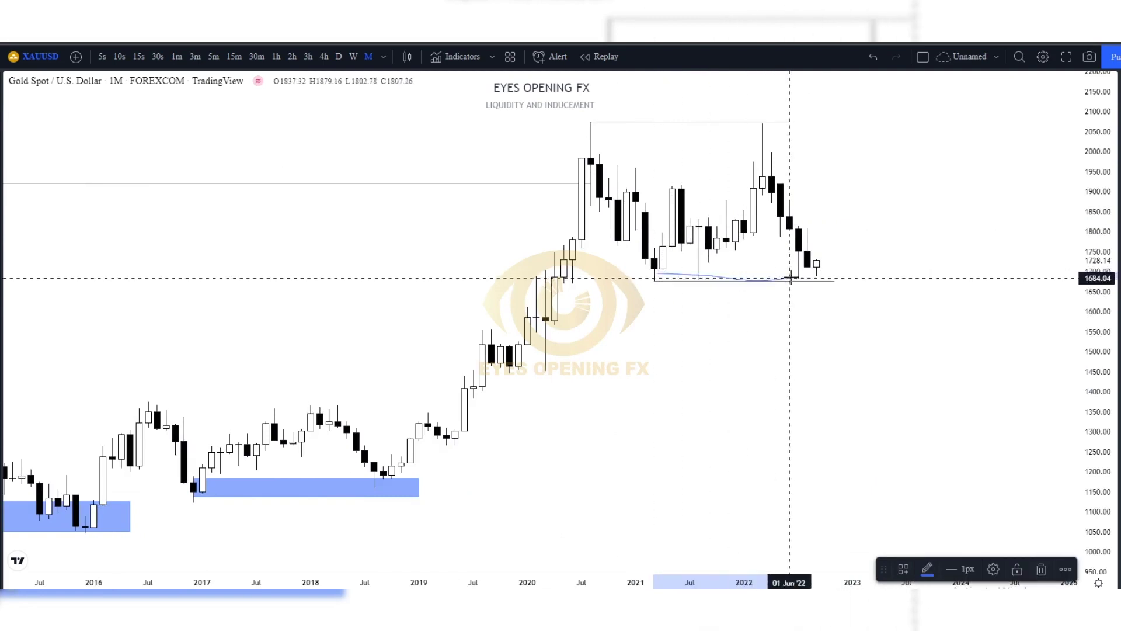
{"action": "left_click", "coordinate": [816, 277]}
{"action": "mouse_move", "coordinate": [808, 273]}
{"action": "left_mouse_down"}
{"action": "mouse_move", "coordinate": [818, 308]}
{"action": "mouse_move", "coordinate": [827, 278]}
{"action": "left_mouse_up"}
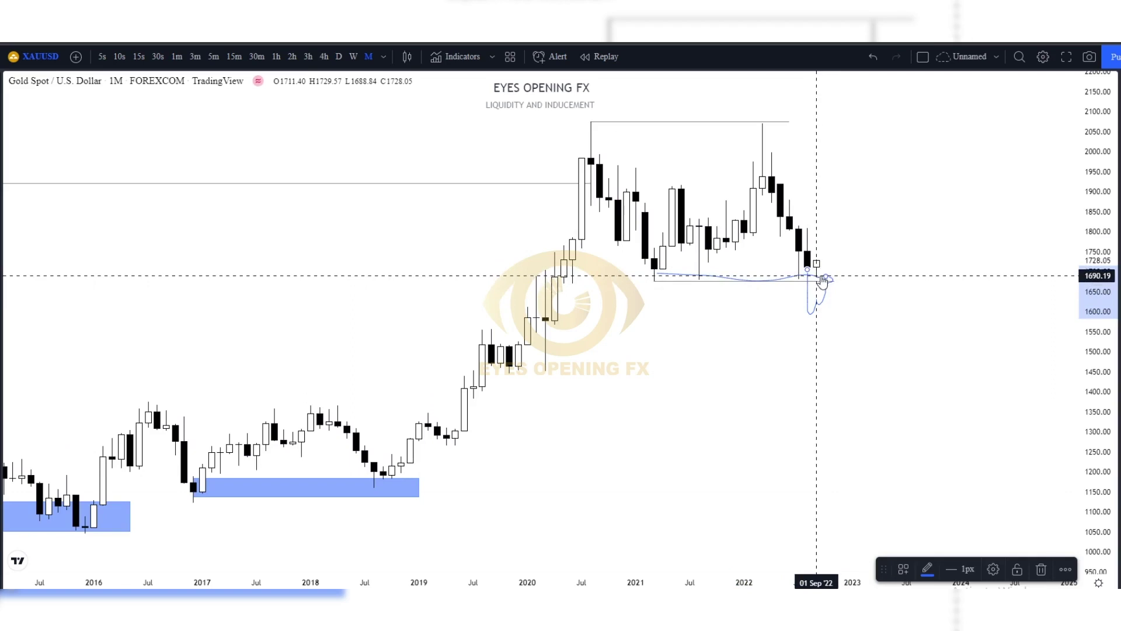
{"action": "key", "text": "Delete"}
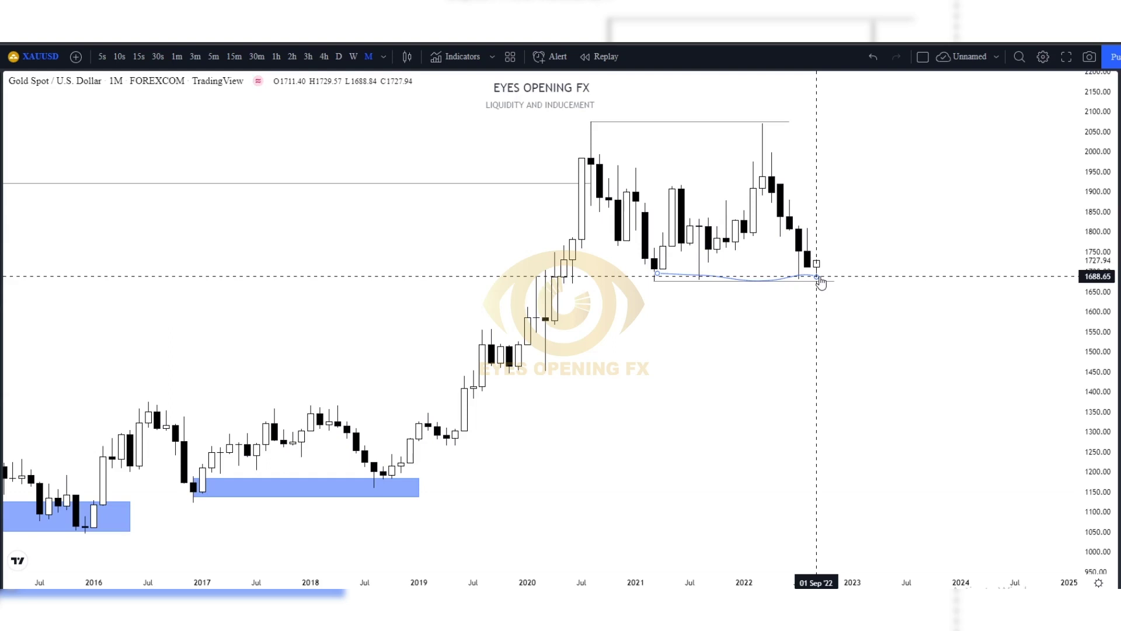
{"action": "left_click", "coordinate": [821, 282]}
{"action": "key", "text": "Delete"}
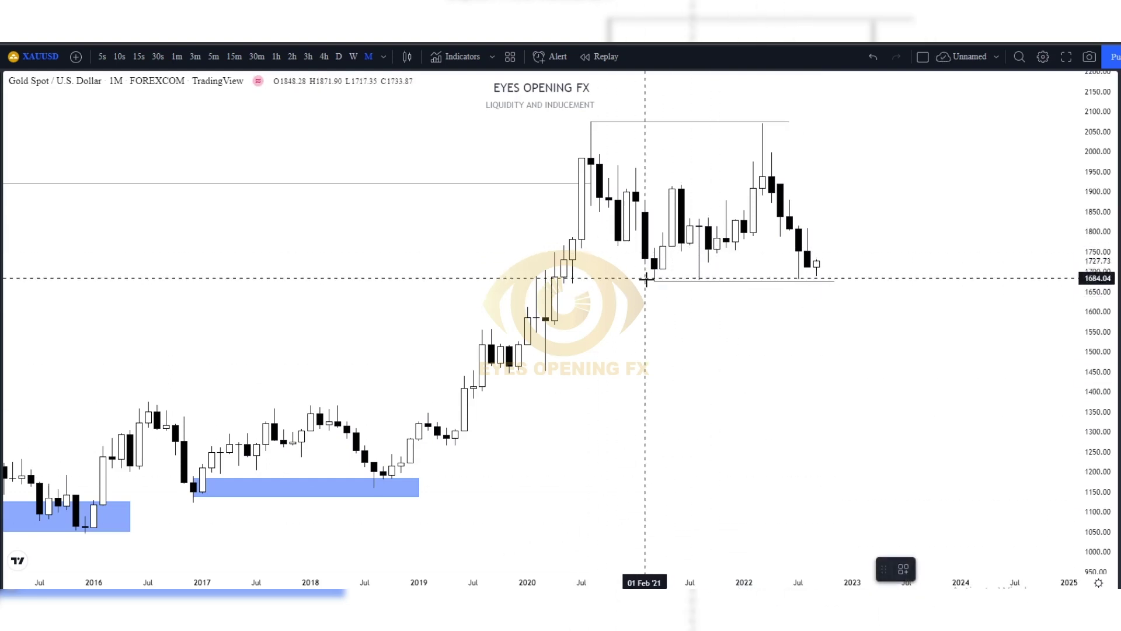
Draw a rectangle zone on the monthly lows from August 2021 to October 2022, between about 1712 and 1681.
{"action": "mouse_move", "coordinate": [699, 268]}
{"action": "left_mouse_down"}
{"action": "mouse_move", "coordinate": [826, 269]}
{"action": "mouse_move", "coordinate": [827, 279]}
{"action": "left_mouse_up"}
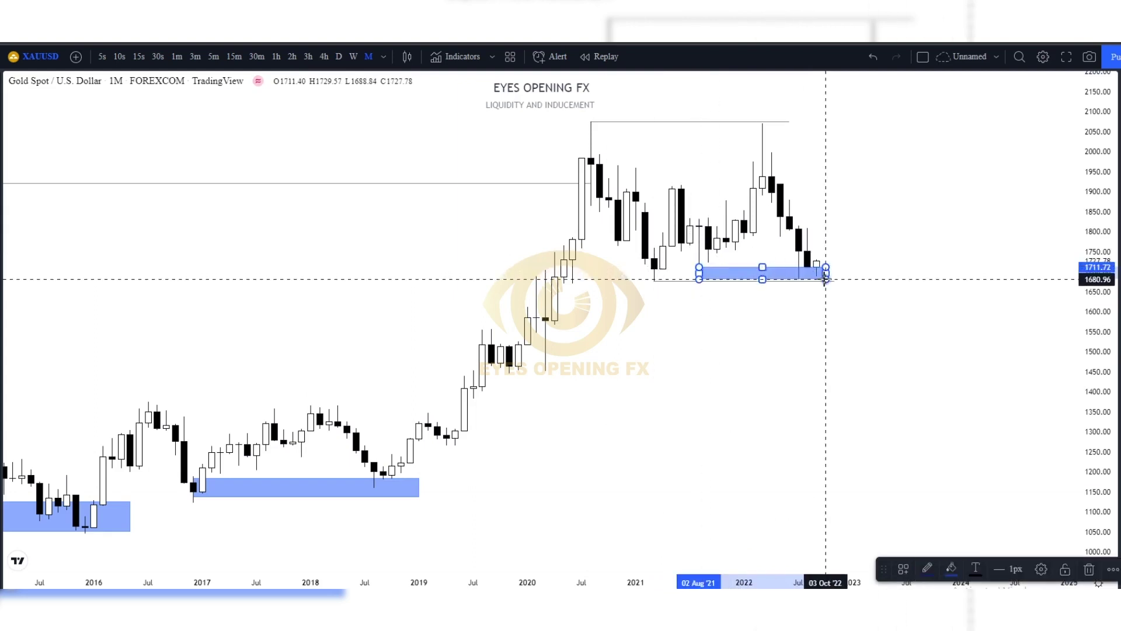
{"action": "left_click", "coordinate": [793, 323]}
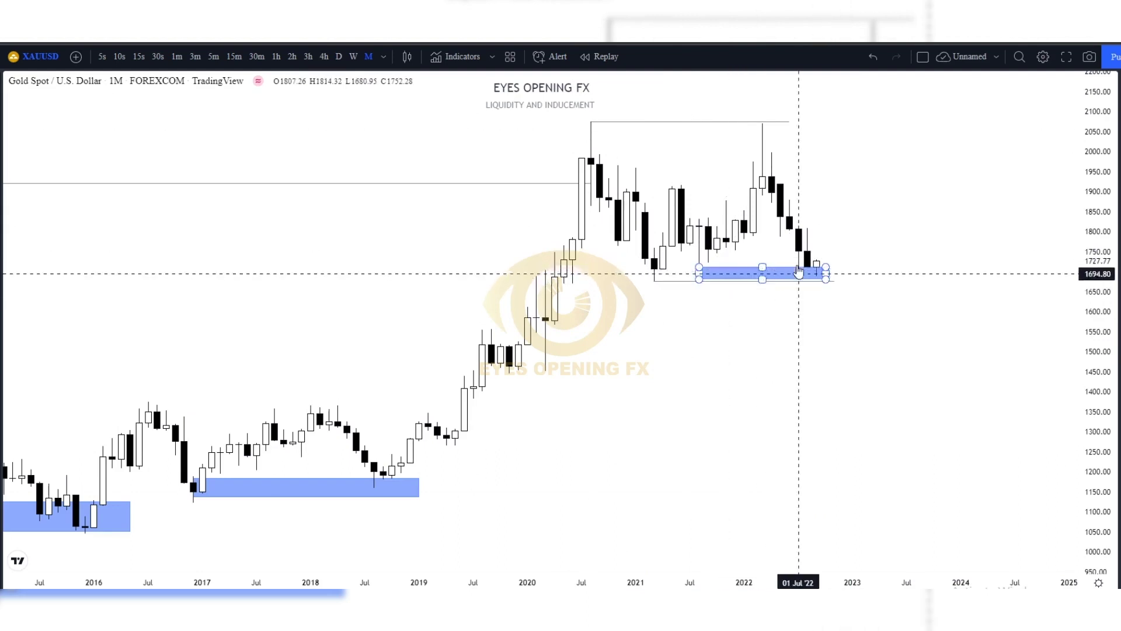
Switch the chart to the weekly timeframe and draw a rectangle zone from the August 2021 low to September 2022, between about 1707 and 1680.
{"action": "left_click", "coordinate": [357, 57]}
{"action": "scroll", "coordinate": [662, 384], "scroll_direction": "down", "scroll_amount": 3}
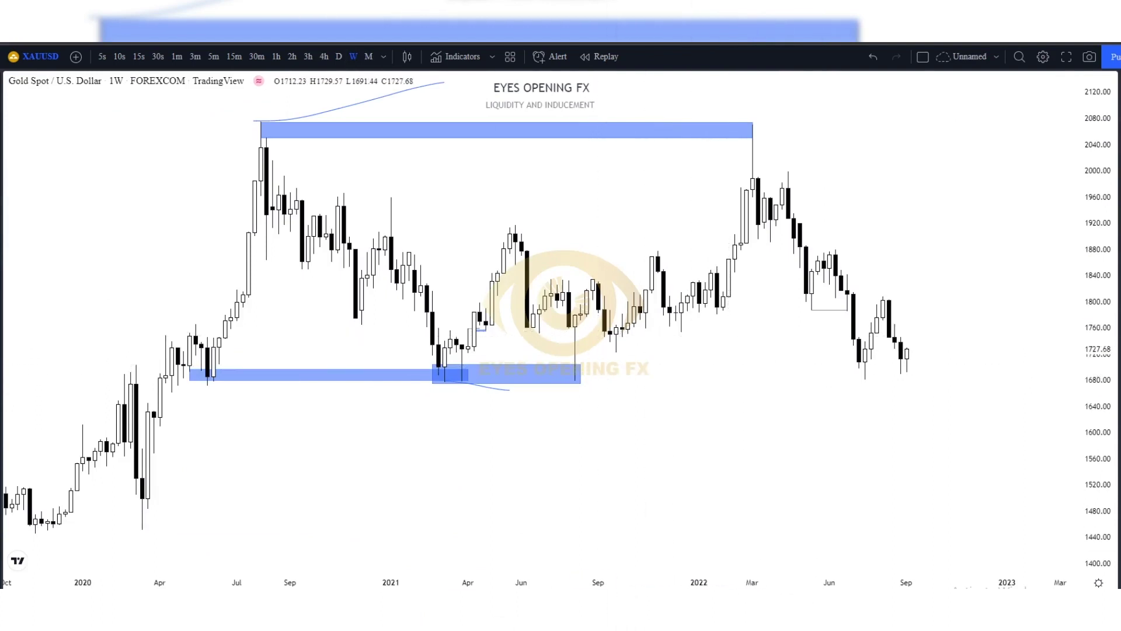
{"action": "mouse_move", "coordinate": [568, 362]}
{"action": "left_mouse_down"}
{"action": "mouse_move", "coordinate": [901, 376]}
{"action": "mouse_move", "coordinate": [796, 325]}
{"action": "mouse_move", "coordinate": [743, 440]}
{"action": "left_mouse_up"}
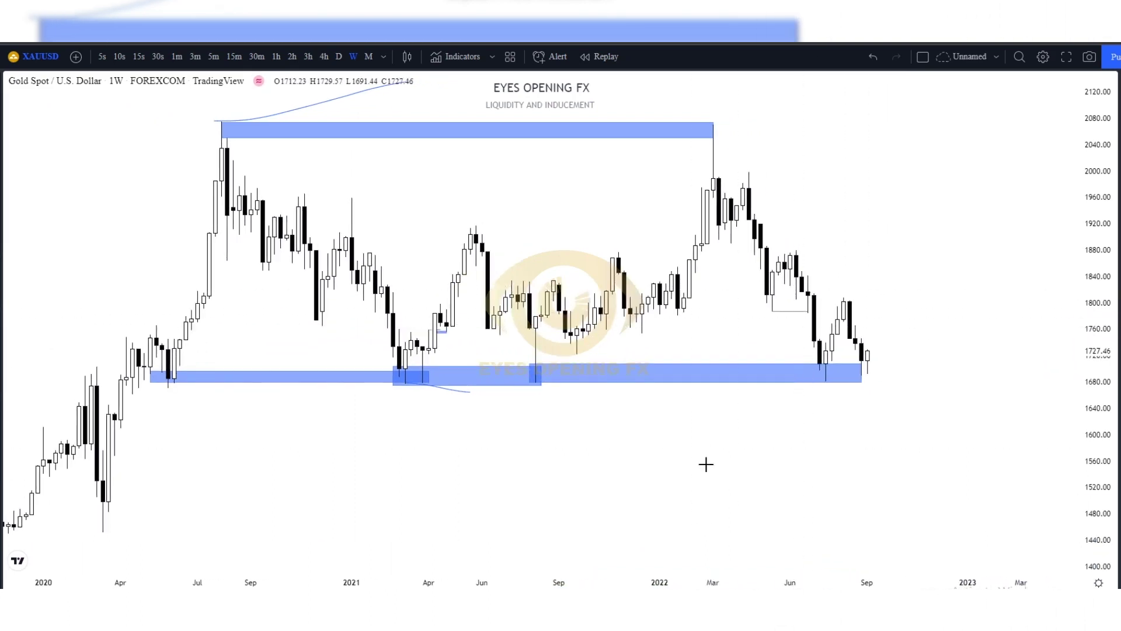
Sketch freehand strokes over the mid-2022 weekly rebound, the decline after it and the lows in the zone, removing the rebound and lows strokes.
{"action": "left_click", "coordinate": [848, 301]}
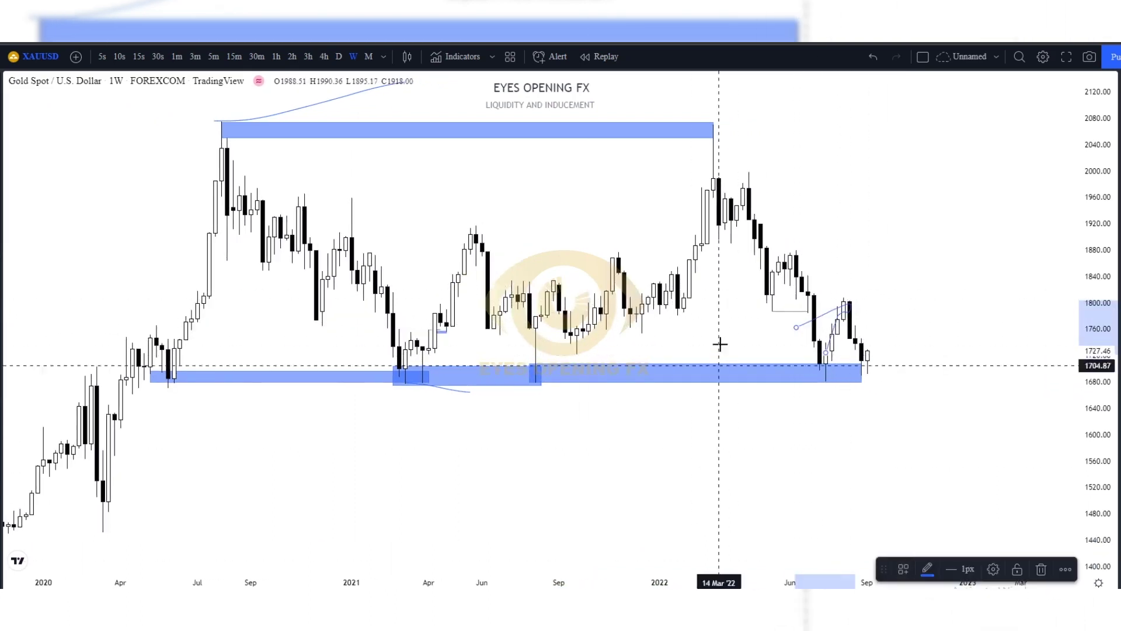
{"action": "key", "text": "Escape"}
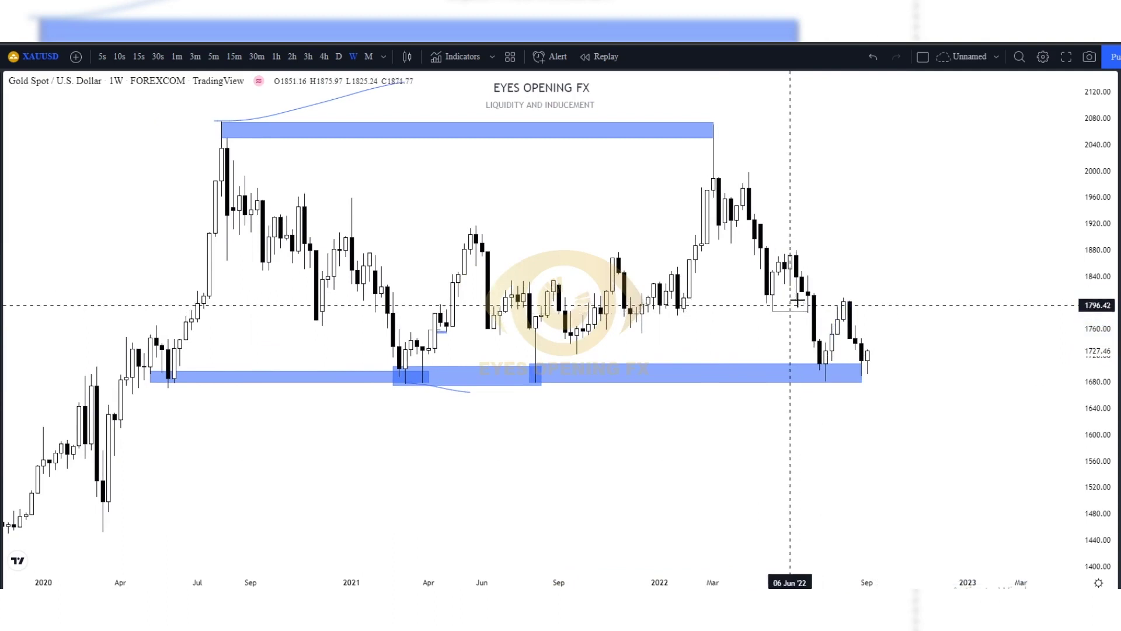
{"action": "left_click", "coordinate": [805, 306]}
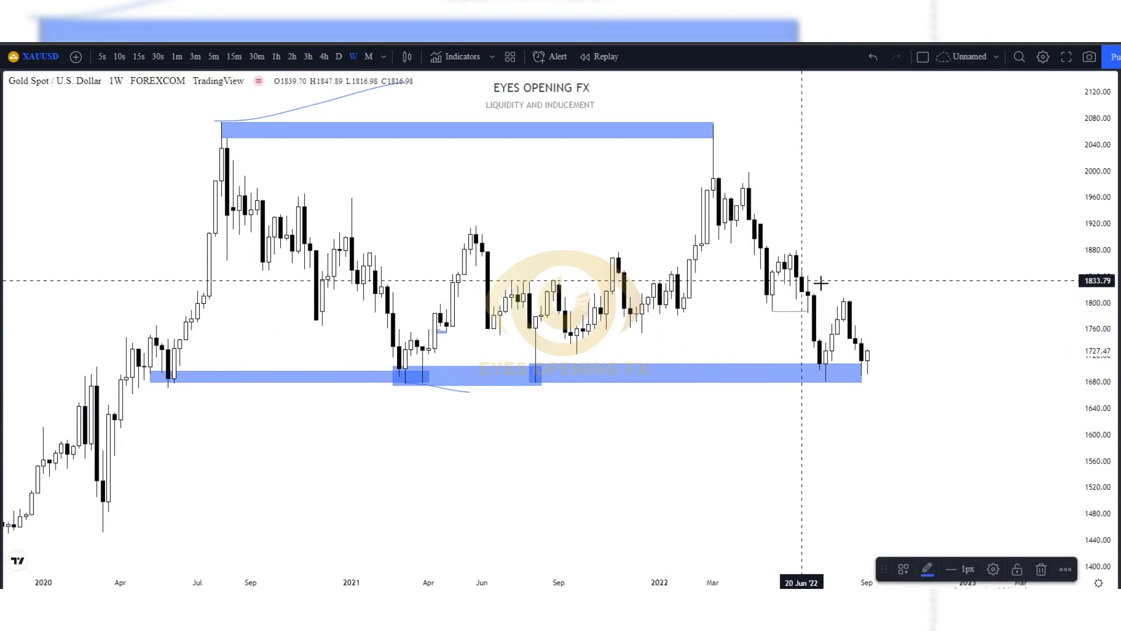
{"action": "left_click", "coordinate": [849, 305]}
{"action": "left_click", "coordinate": [864, 370]}
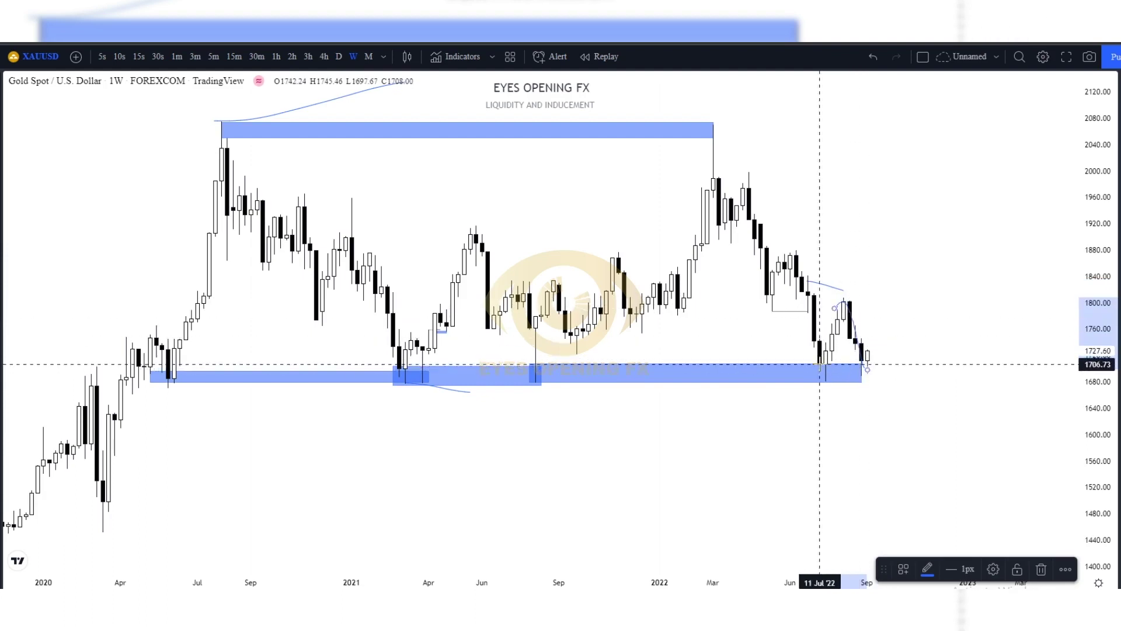
{"action": "left_click", "coordinate": [826, 376]}
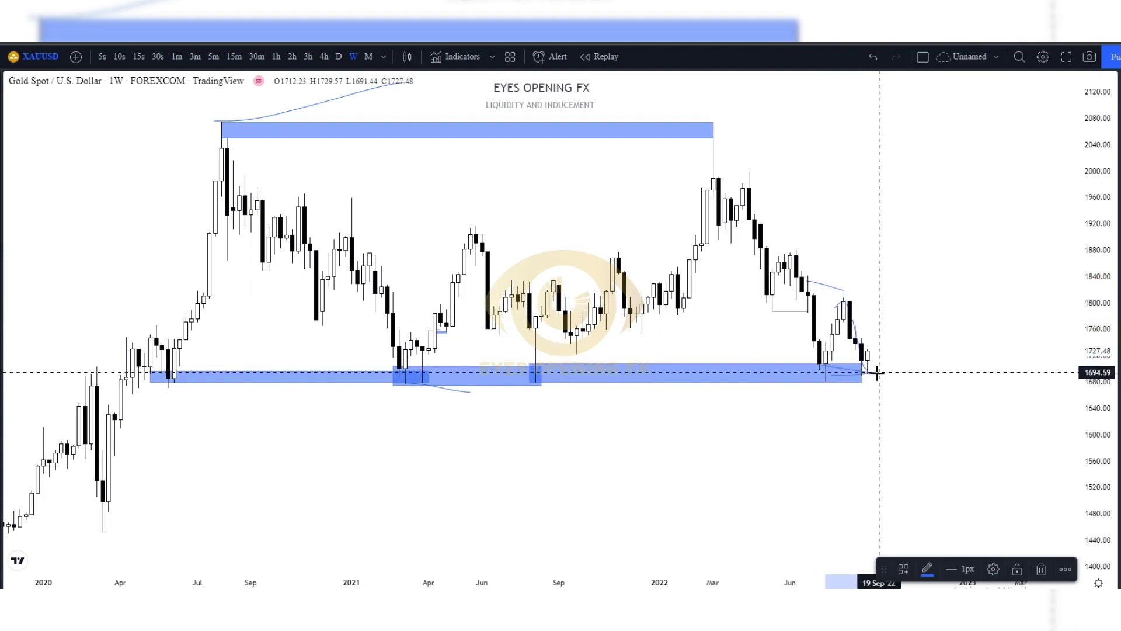
{"action": "key", "text": "Escape"}
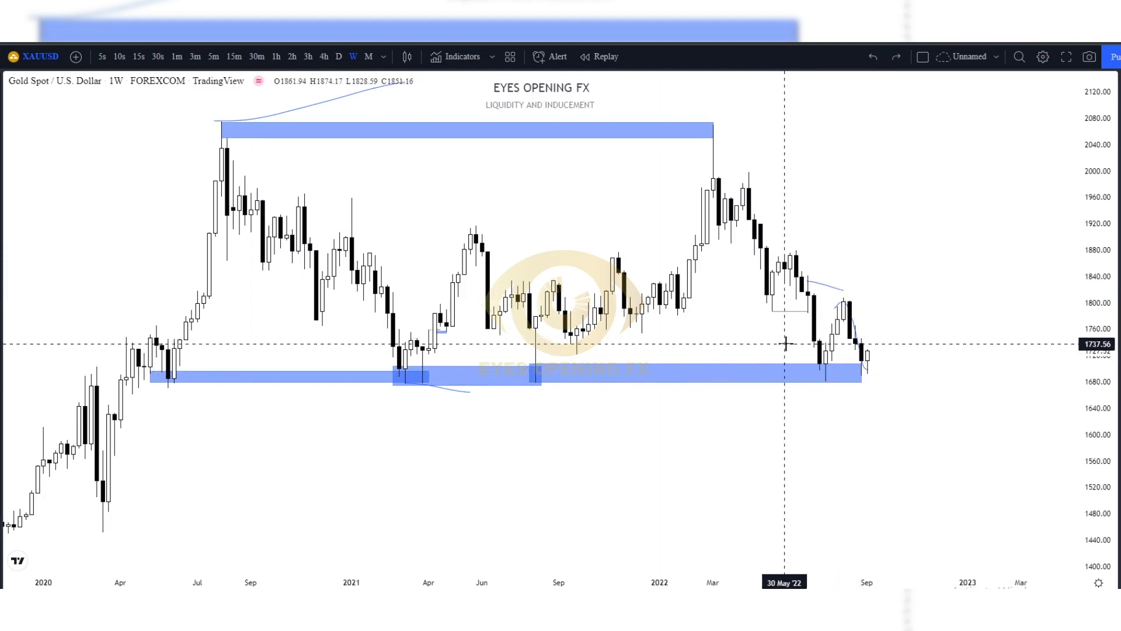
Delete the two remaining freehand strokes along the decline and above the rebound high on the weekly chart.
{"action": "left_click", "coordinate": [858, 338]}
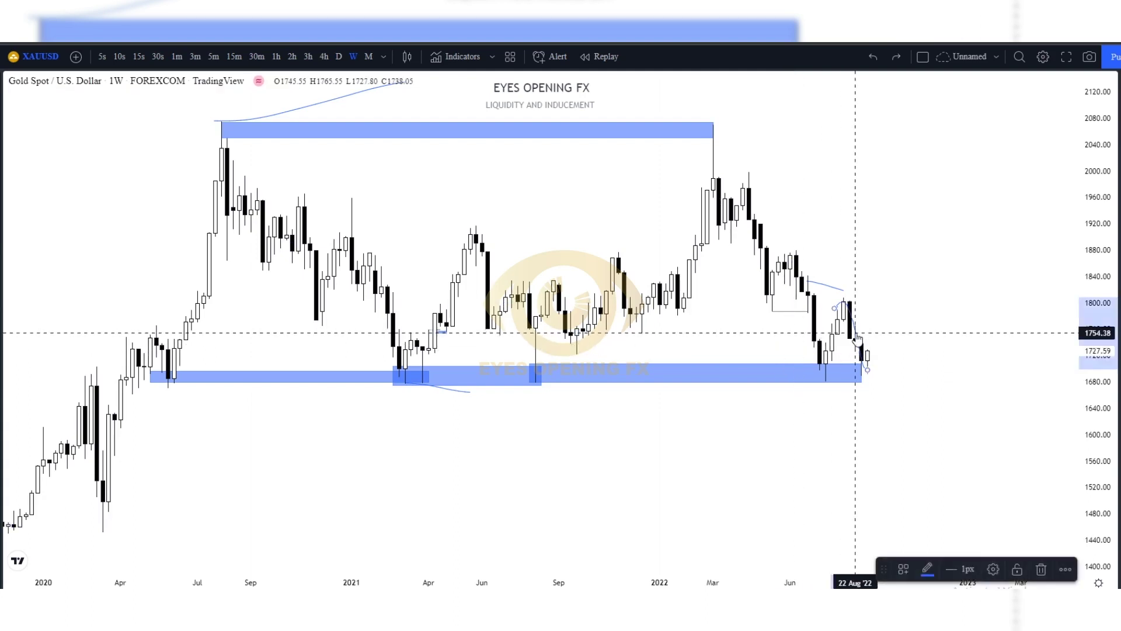
{"action": "key", "text": "Delete"}
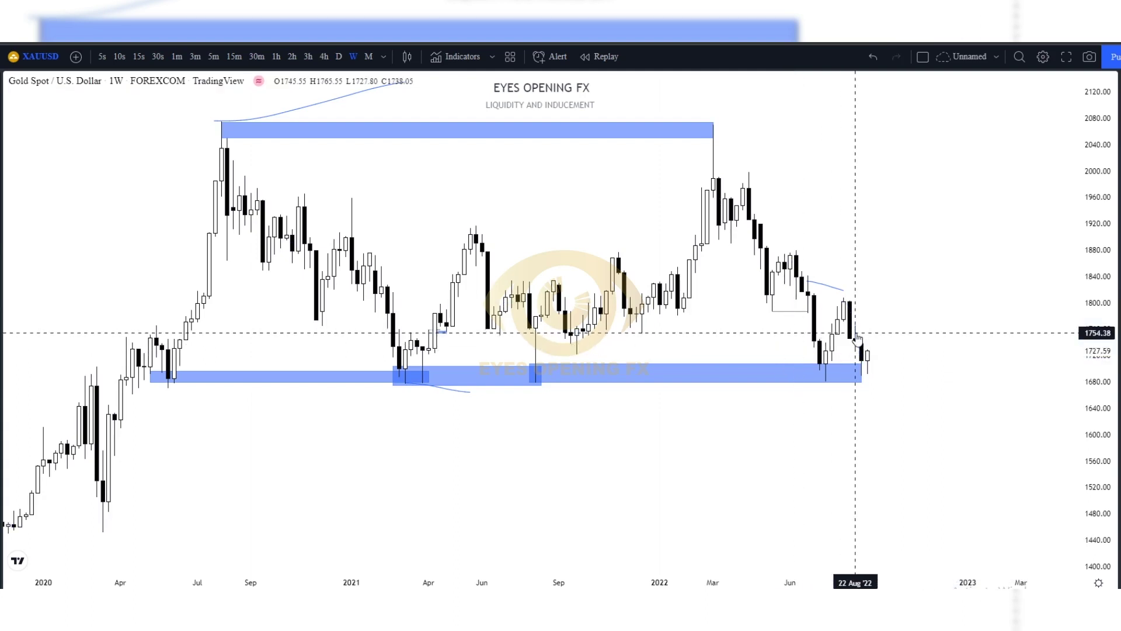
{"action": "left_click", "coordinate": [832, 292]}
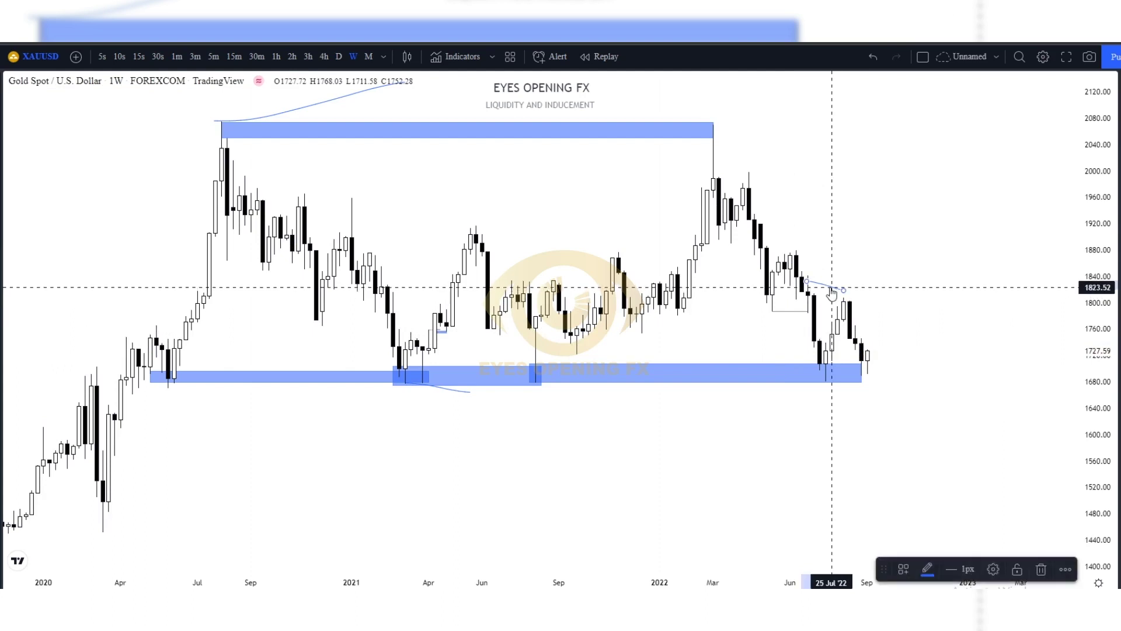
{"action": "key", "text": "Escape"}
Switch the chart to the daily timeframe and draw a rectangle zone from 27 July to 29 August 2022, between about 1719 and 1712.55.
{"action": "scroll", "coordinate": [788, 358], "scroll_direction": "up", "scroll_amount": 3}
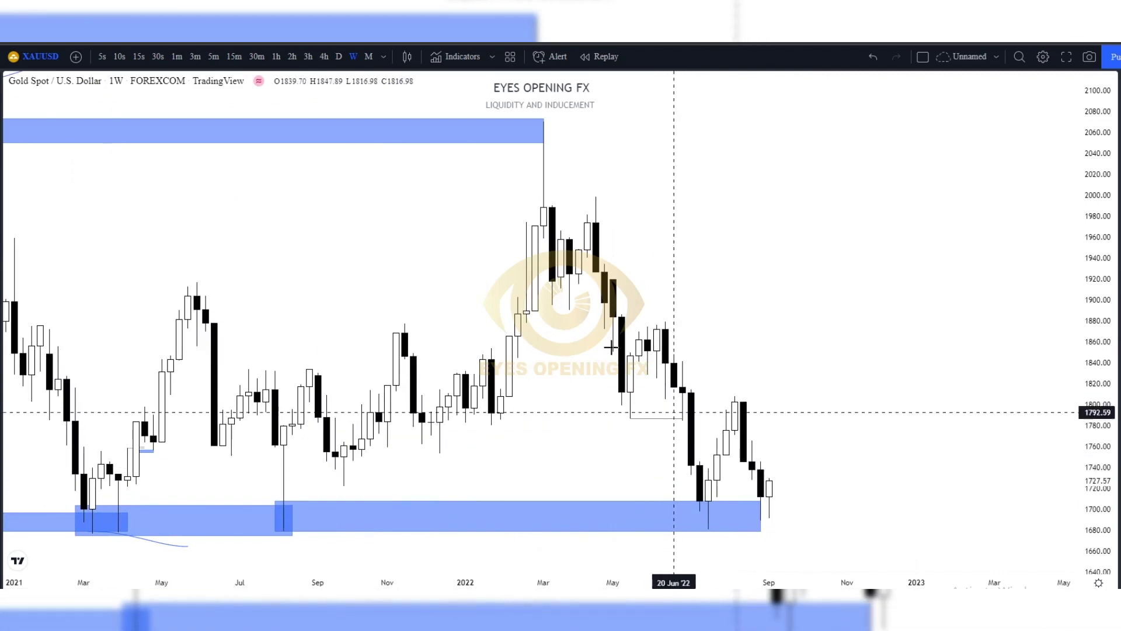
{"action": "left_click", "coordinate": [337, 57]}
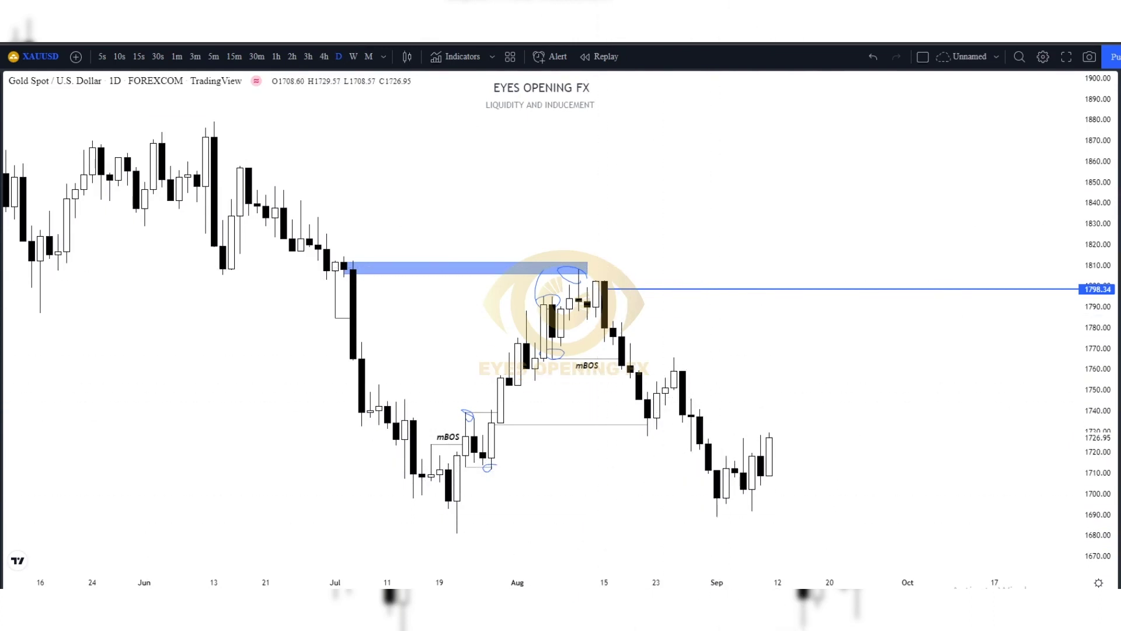
{"action": "mouse_move", "coordinate": [491, 453]}
{"action": "left_mouse_down"}
{"action": "mouse_move", "coordinate": [671, 455]}
{"action": "mouse_move", "coordinate": [690, 468]}
{"action": "left_mouse_up"}
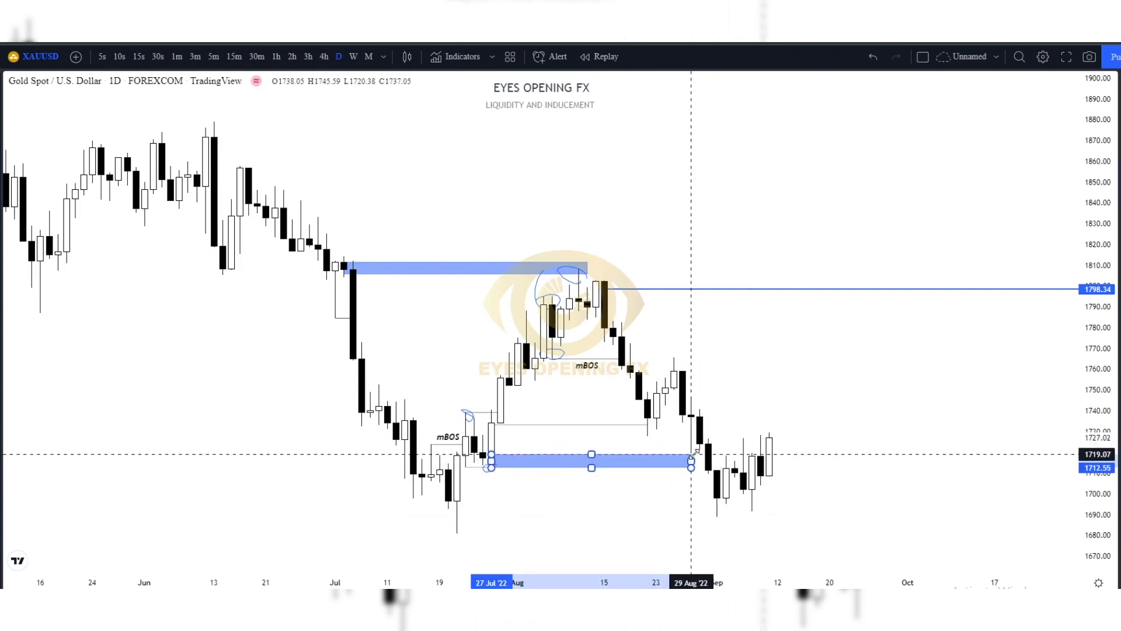
{"action": "left_click", "coordinate": [693, 442]}
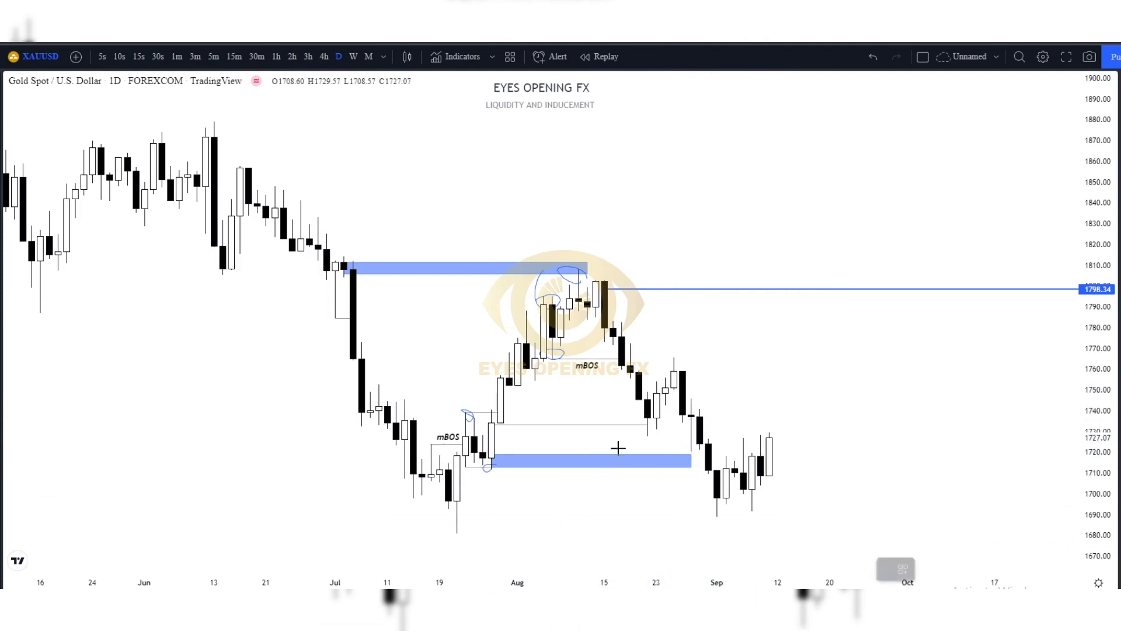
Circle the 29 August 2022 daily candle above the new zone freehand three times, removing each circle.
{"action": "mouse_move", "coordinate": [682, 435]}
{"action": "left_mouse_down"}
{"action": "mouse_move", "coordinate": [681, 388]}
{"action": "mouse_move", "coordinate": [700, 408]}
{"action": "mouse_move", "coordinate": [685, 453]}
{"action": "mouse_move", "coordinate": [682, 427]}
{"action": "left_mouse_up"}
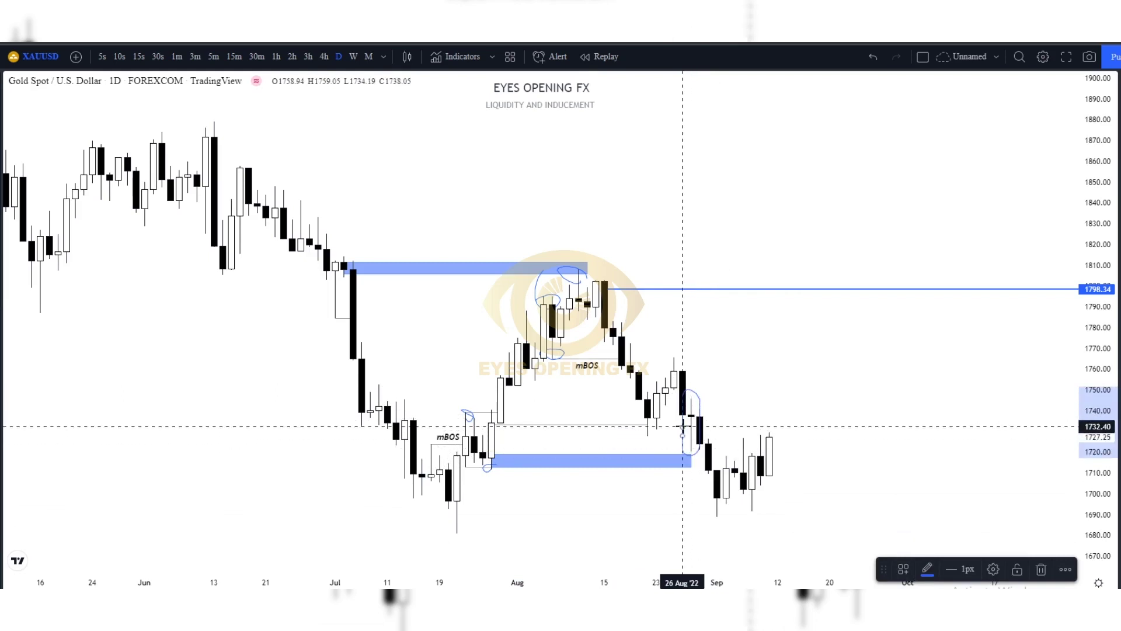
{"action": "key", "text": "Delete"}
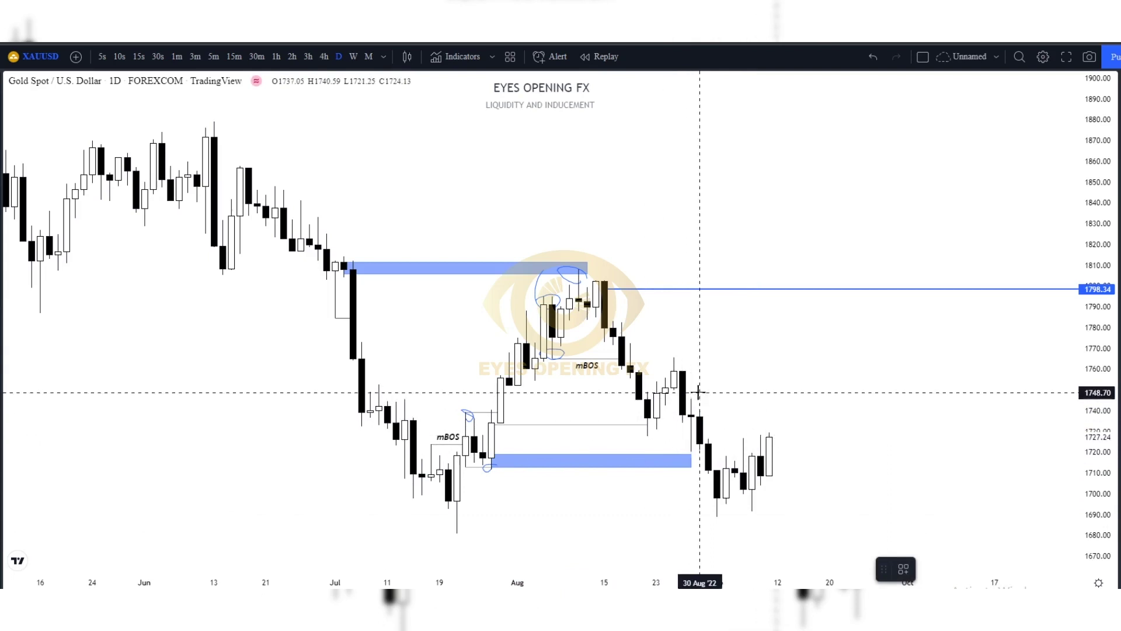
{"action": "mouse_move", "coordinate": [692, 390]}
{"action": "left_mouse_down"}
{"action": "mouse_move", "coordinate": [684, 453]}
{"action": "mouse_move", "coordinate": [695, 453]}
{"action": "mouse_move", "coordinate": [696, 409]}
{"action": "left_mouse_up"}
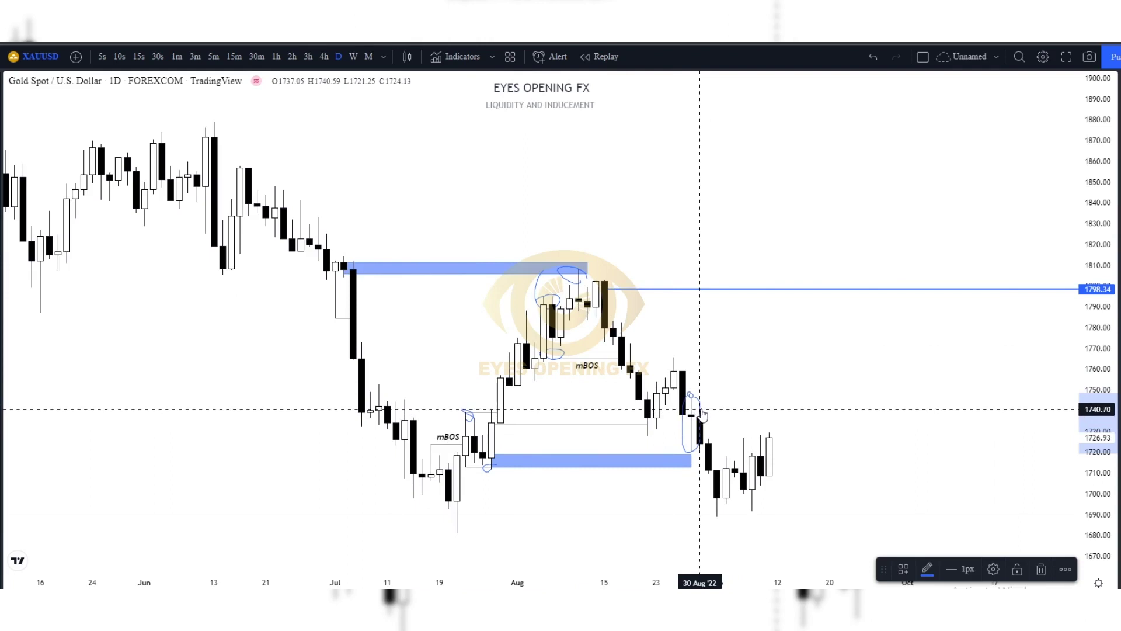
{"action": "key", "text": "Delete"}
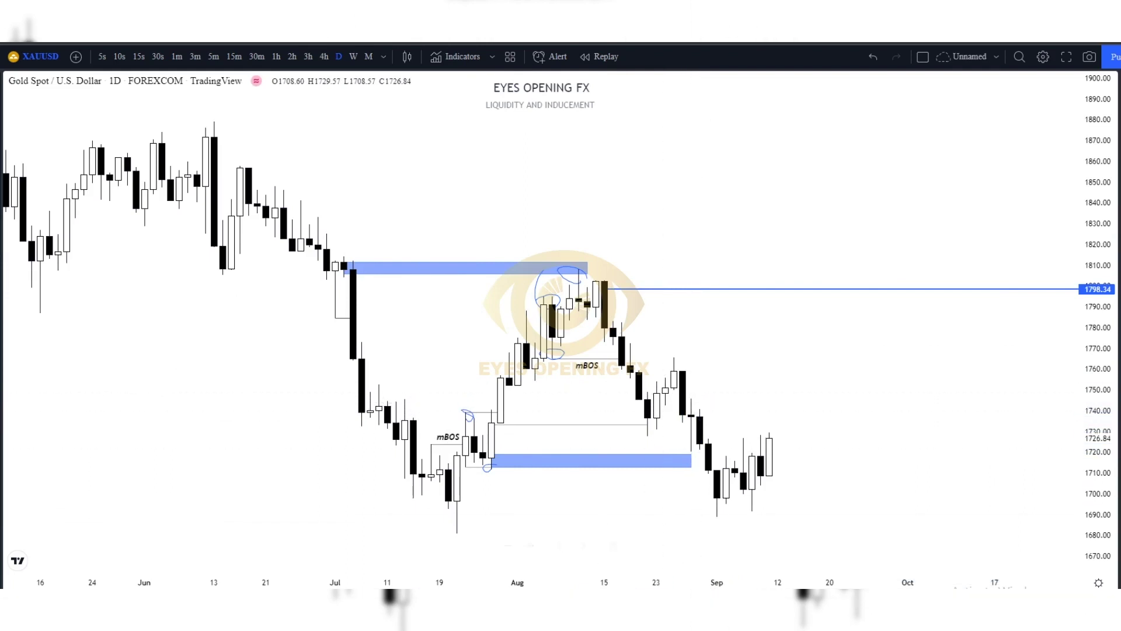
{"action": "mouse_move", "coordinate": [684, 409]}
{"action": "left_mouse_down"}
{"action": "mouse_move", "coordinate": [697, 402]}
{"action": "mouse_move", "coordinate": [686, 458]}
{"action": "mouse_move", "coordinate": [698, 395]}
{"action": "left_mouse_up"}
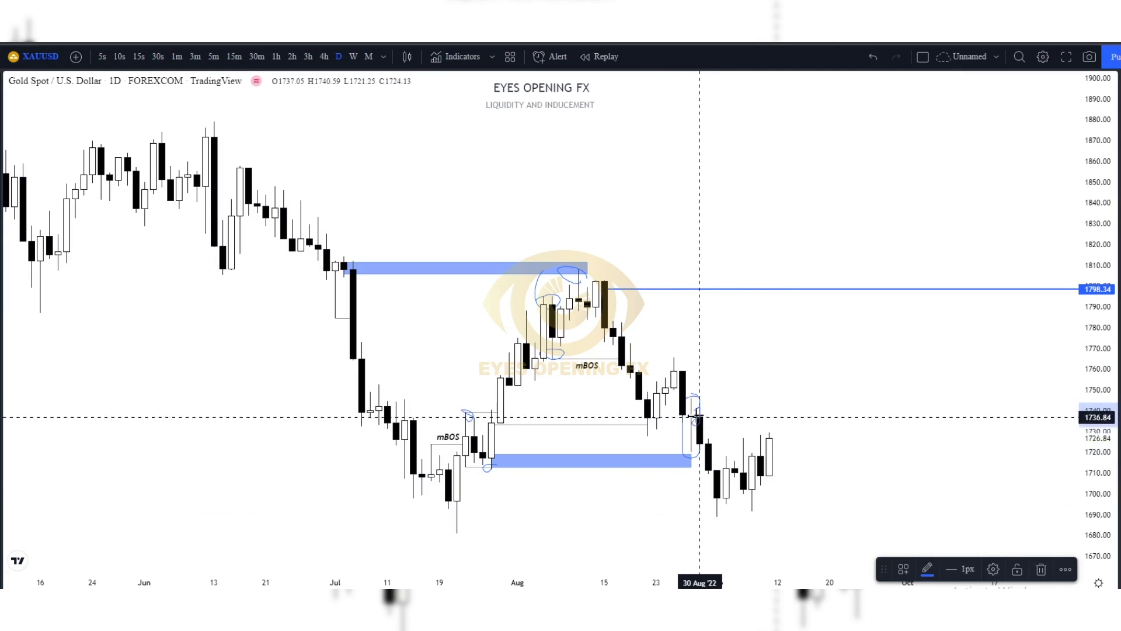
{"action": "key", "text": "ctrl+z"}
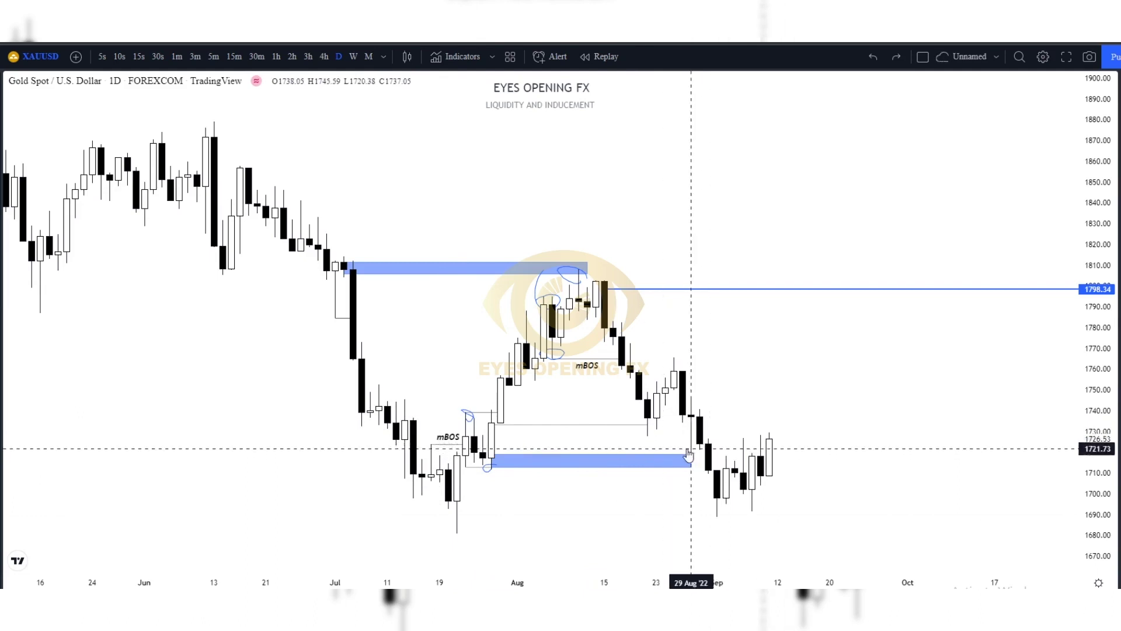
Delete the 27 July–29 August daily zone and draw a rectangle zone from 21 July to 5 September 2022 between 1692.99 and 1682.32.
{"action": "left_click", "coordinate": [687, 459]}
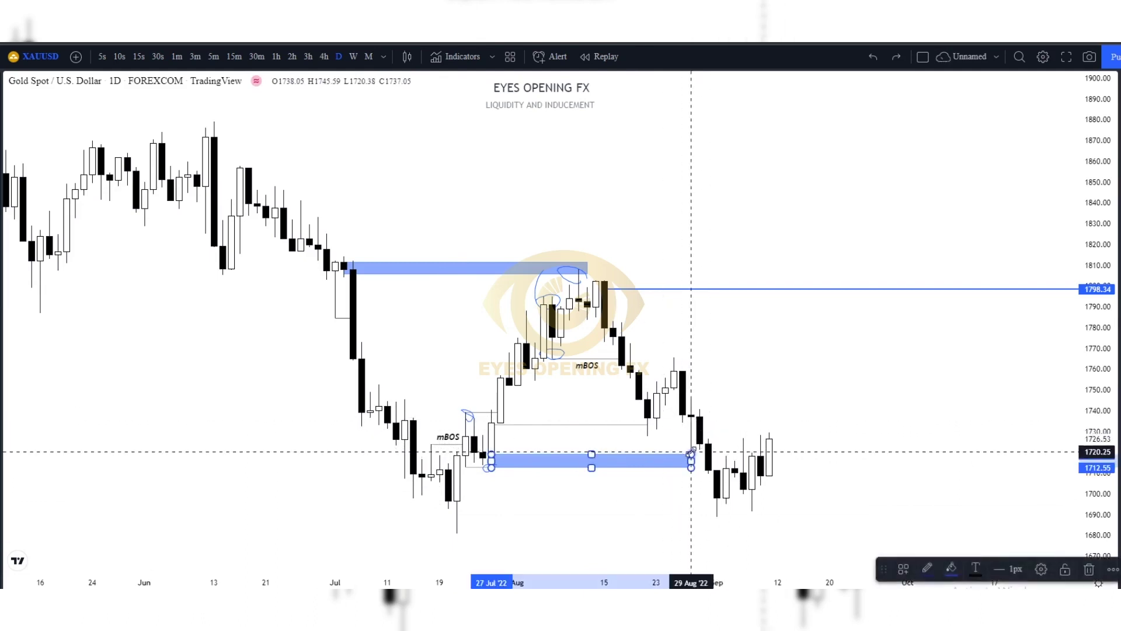
{"action": "key", "text": "Delete"}
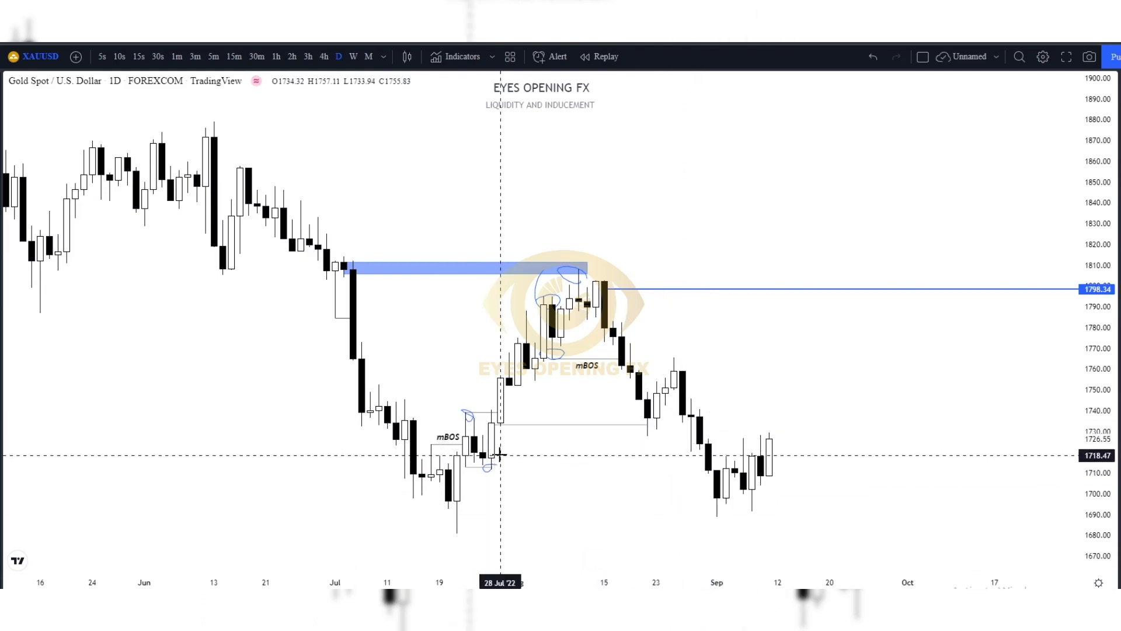
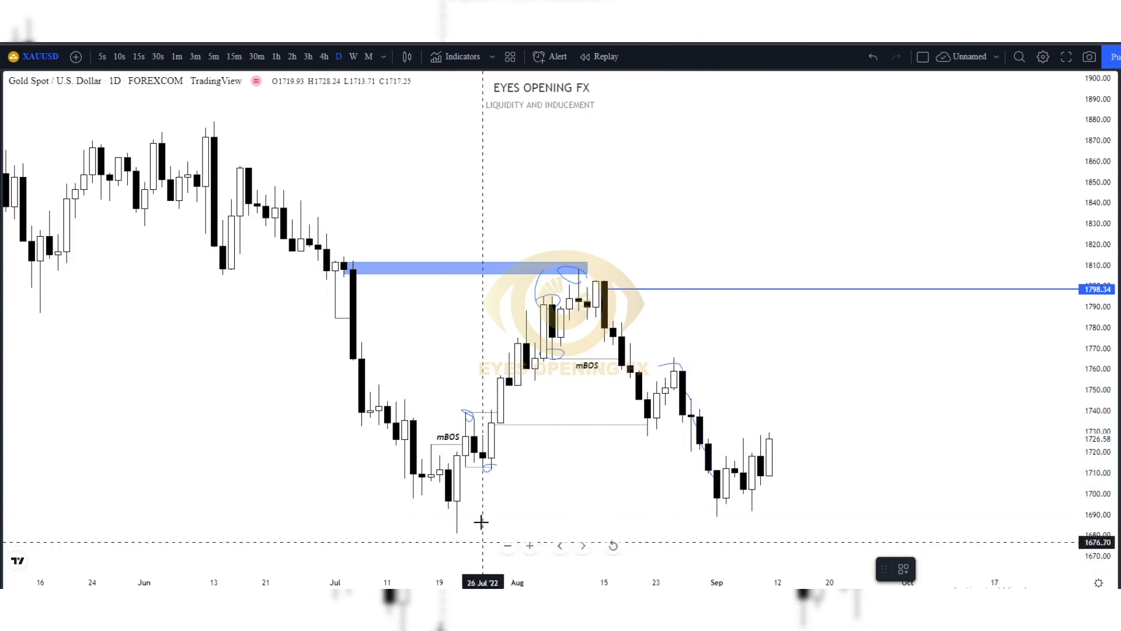
{"action": "left_click_drag", "start_coordinate": [455, 508], "coordinate": [735, 530]}
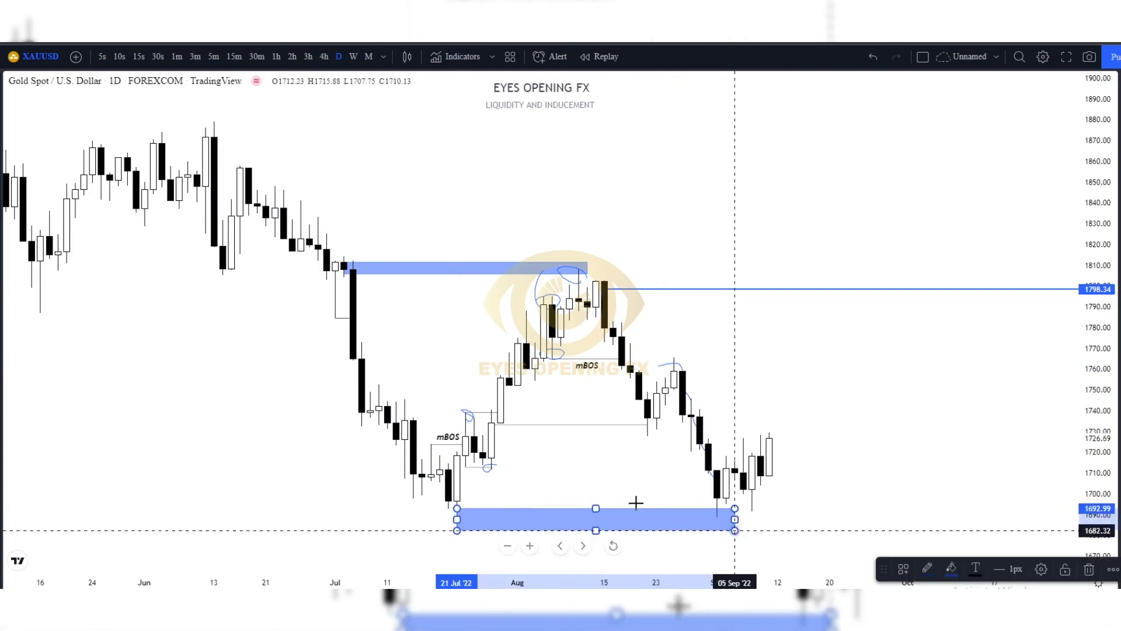
{"action": "key", "text": "Escape"}
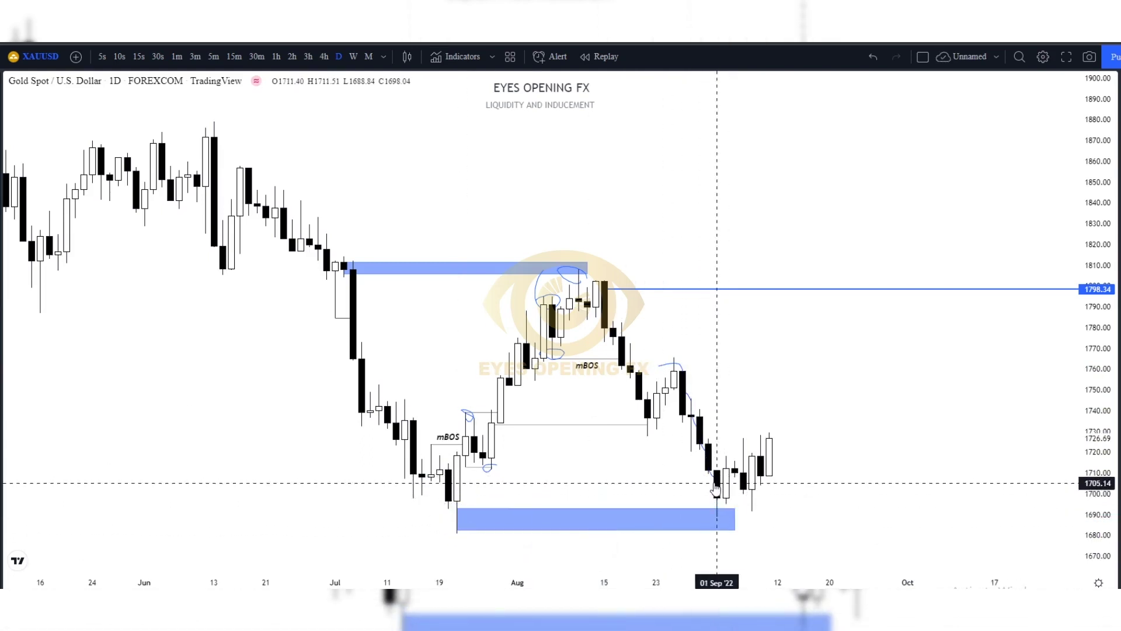
Delete the freehand stroke along the late-August decline and switch the chart to the 4-hour timeframe.
{"action": "left_click", "coordinate": [716, 489]}
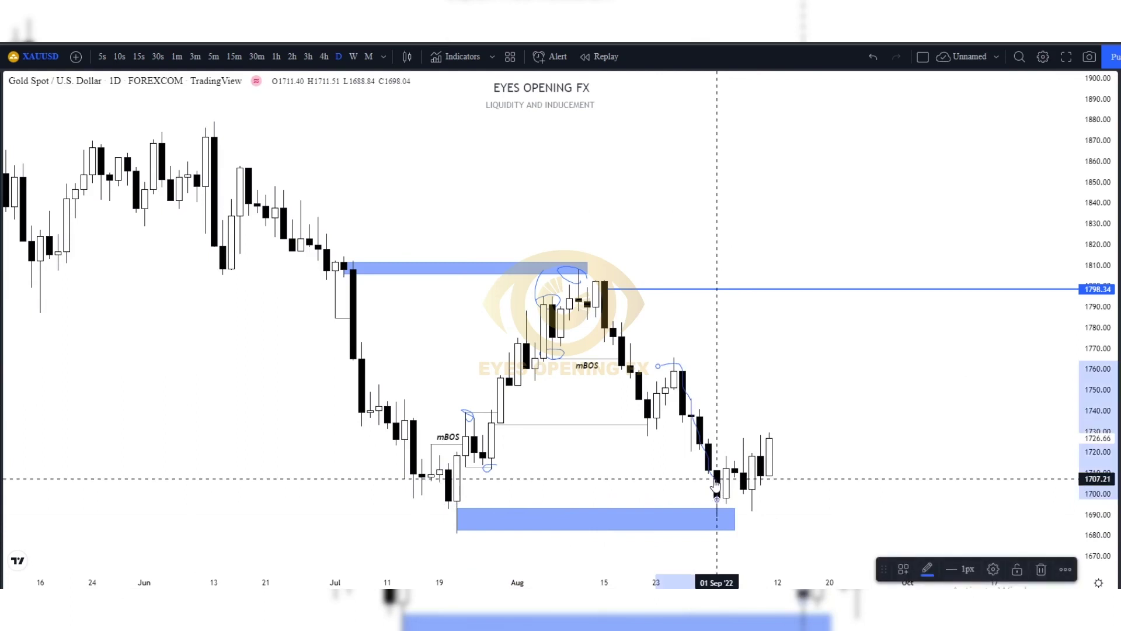
{"action": "key", "text": "Delete"}
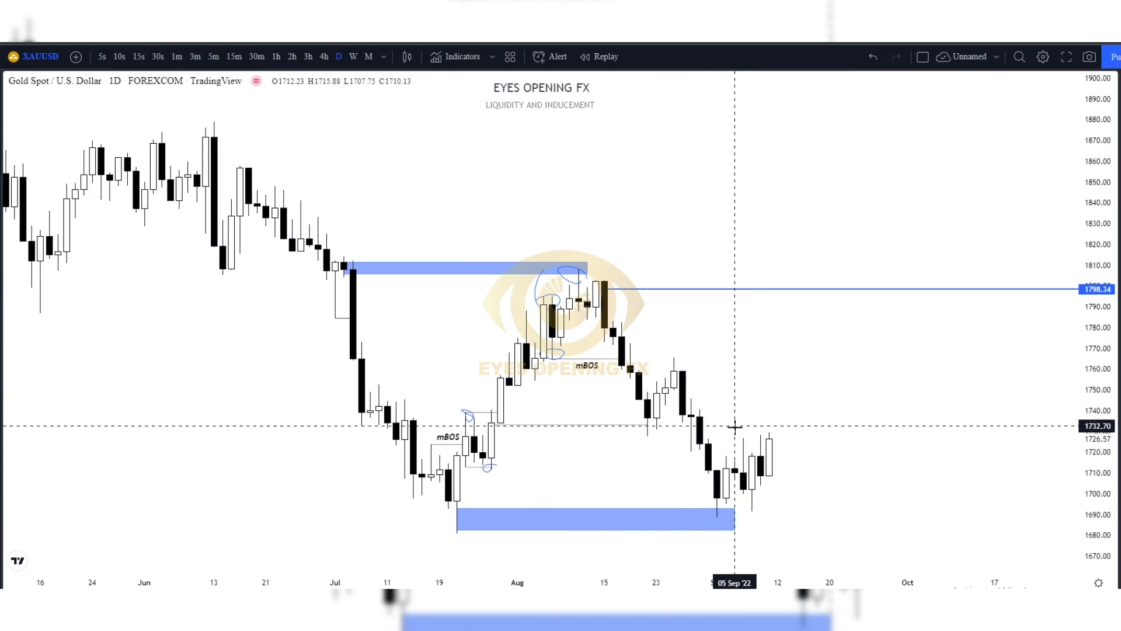
{"action": "left_click", "coordinate": [325, 58]}
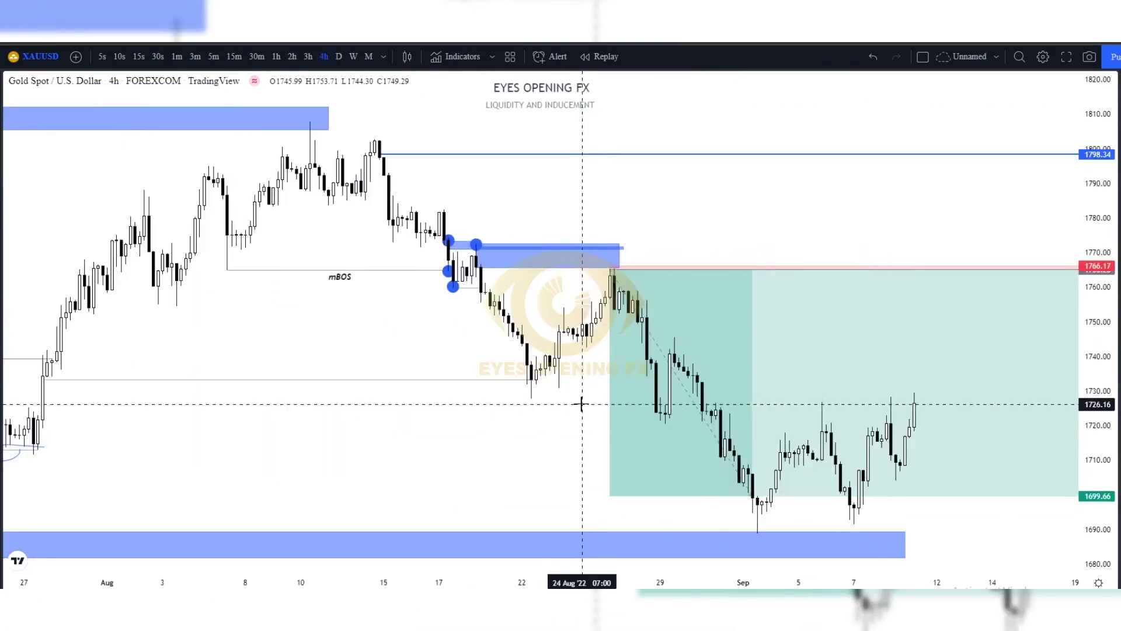
Set the target level of the short position opened at the late-August high to 1712.08.
{"action": "scroll", "coordinate": [583, 403], "scroll_direction": "down", "scroll_amount": 4}
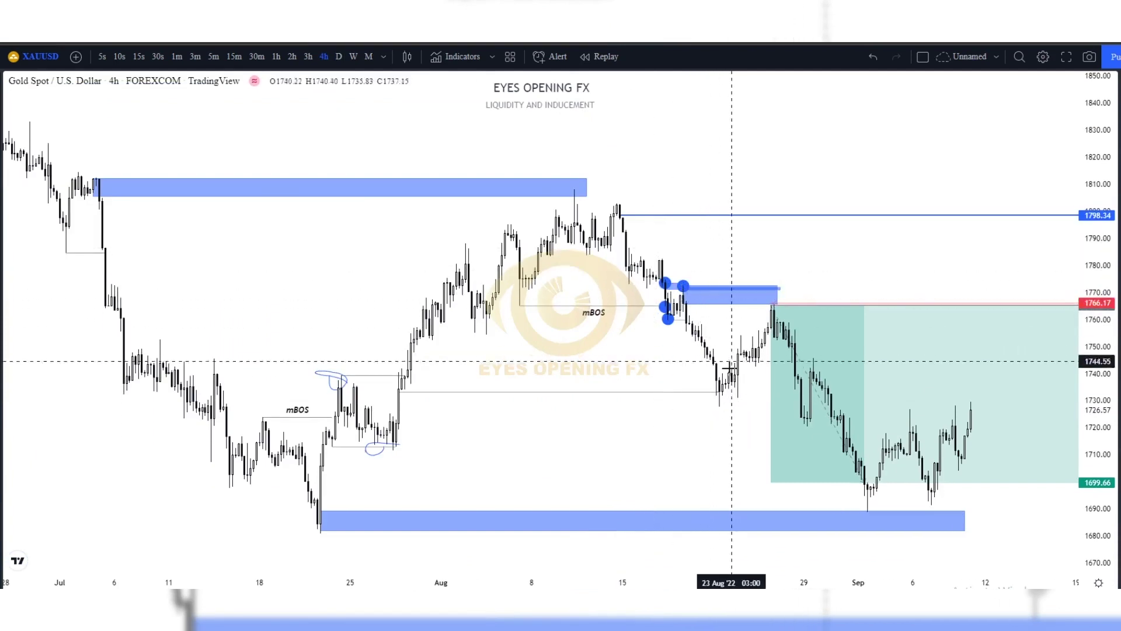
{"action": "scroll", "coordinate": [730, 432], "scroll_direction": "right", "scroll_amount": 3}
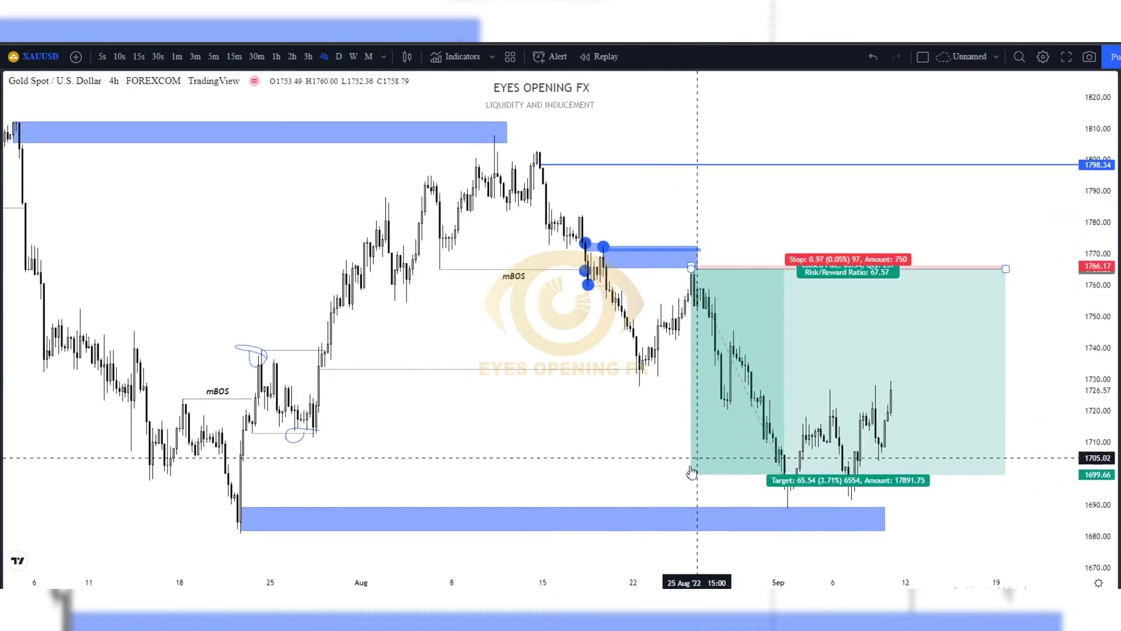
{"action": "left_click_drag", "start_coordinate": [691, 473], "coordinate": [738, 435]}
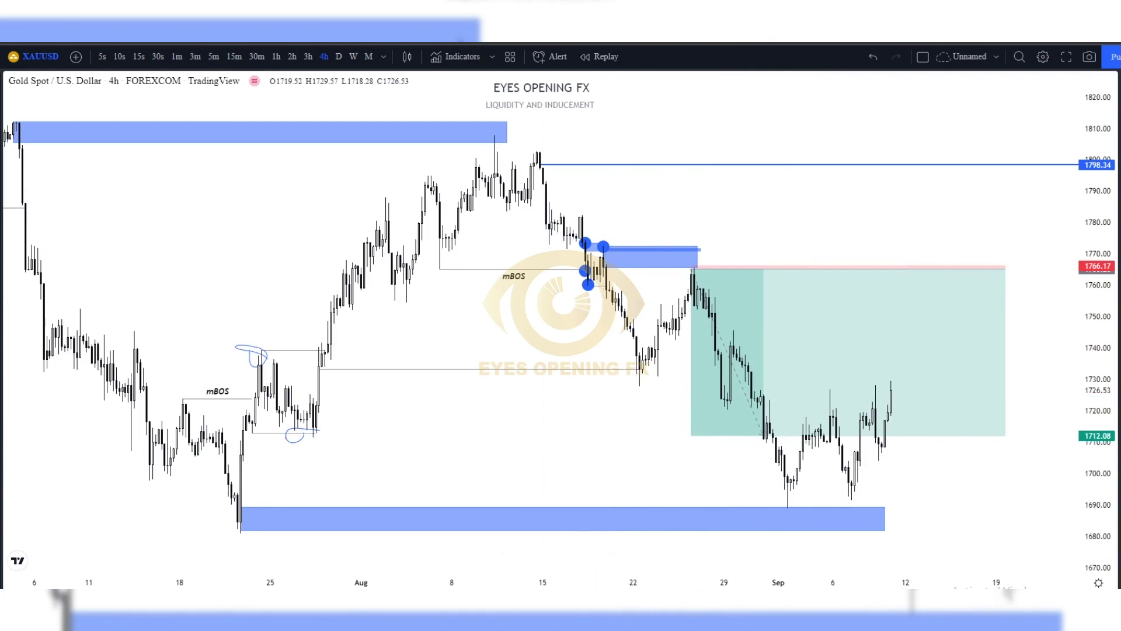
Draw a trend line labelled "intent" at 1708.74 across 1–2 September 2022 and an unlabelled one at about 1728.37 from the 22 August low.
{"action": "left_click", "coordinate": [779, 446]}
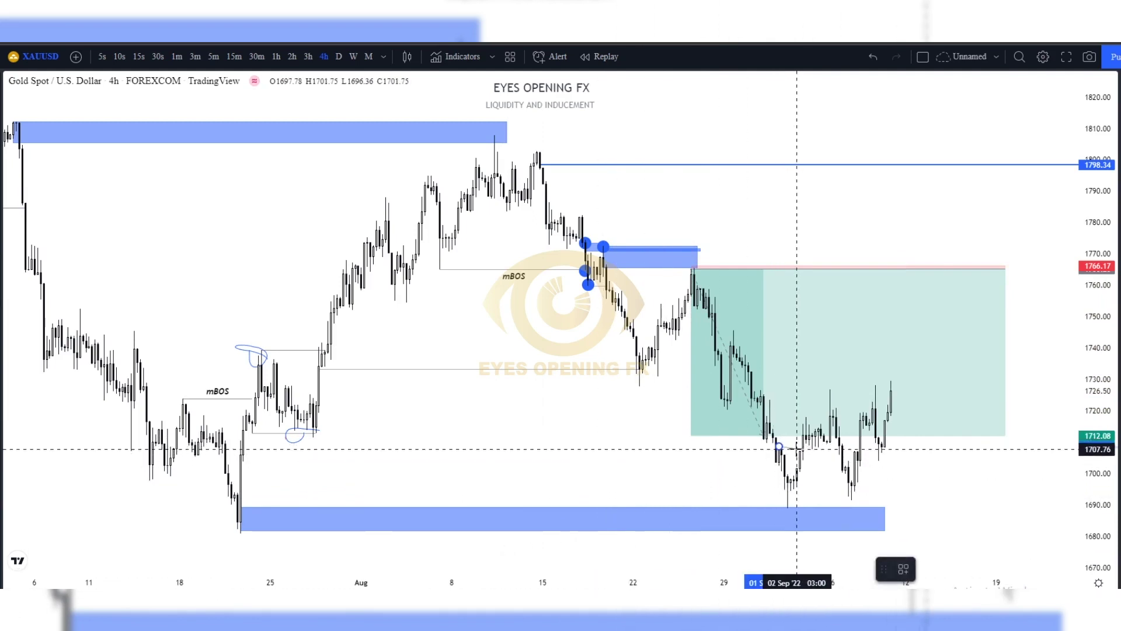
{"action": "left_click", "coordinate": [802, 446]}
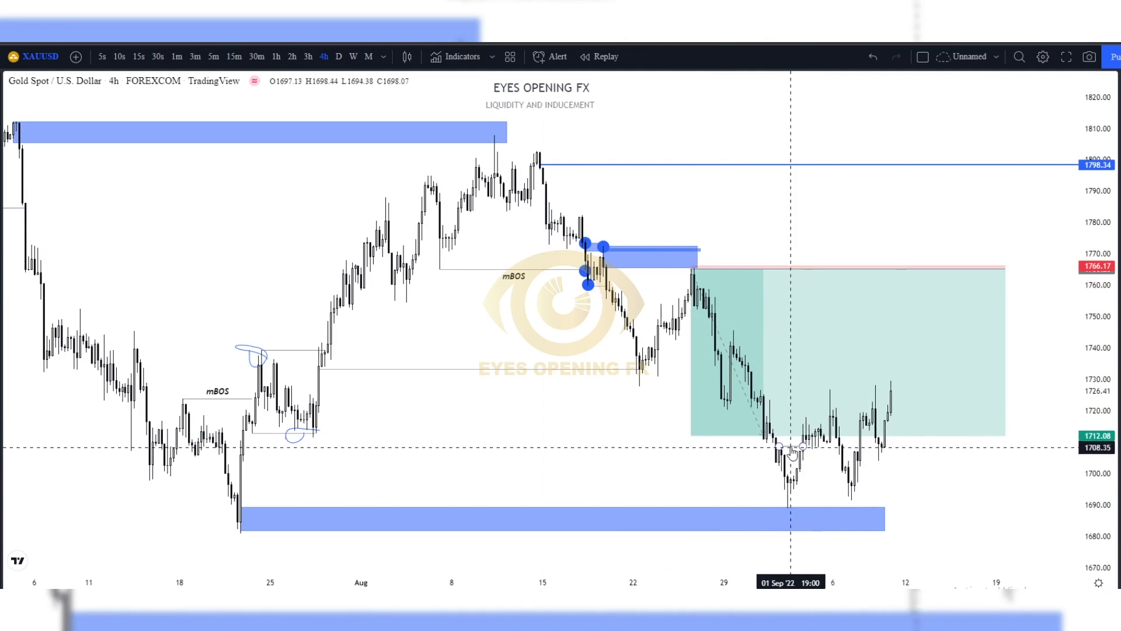
{"action": "double_click", "coordinate": [792, 447]}
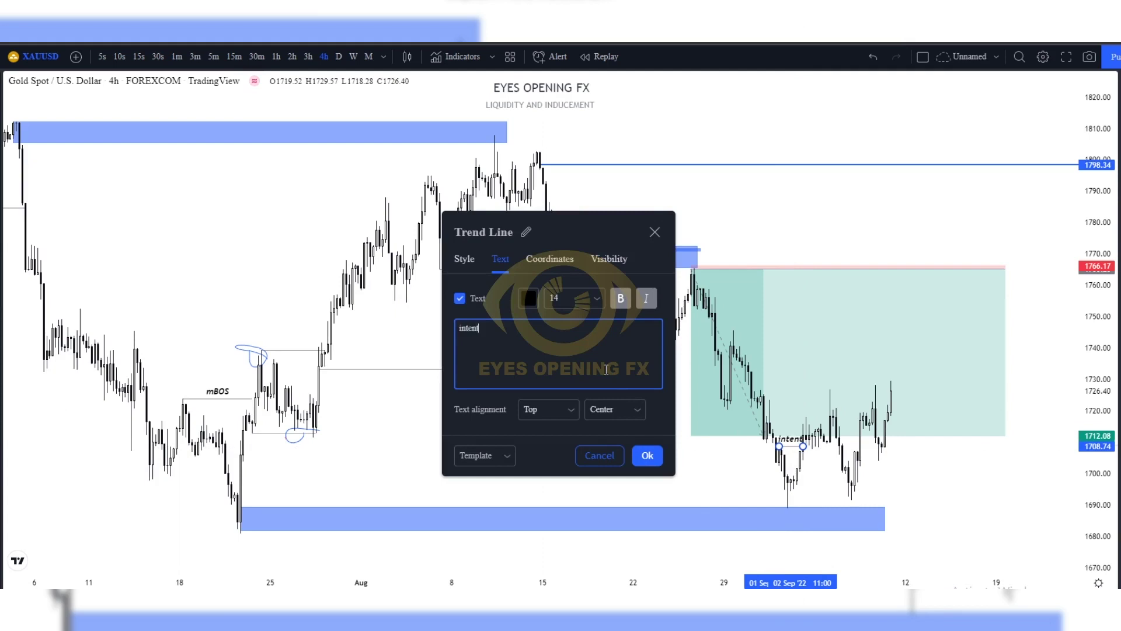
{"action": "left_click", "coordinate": [647, 455]}
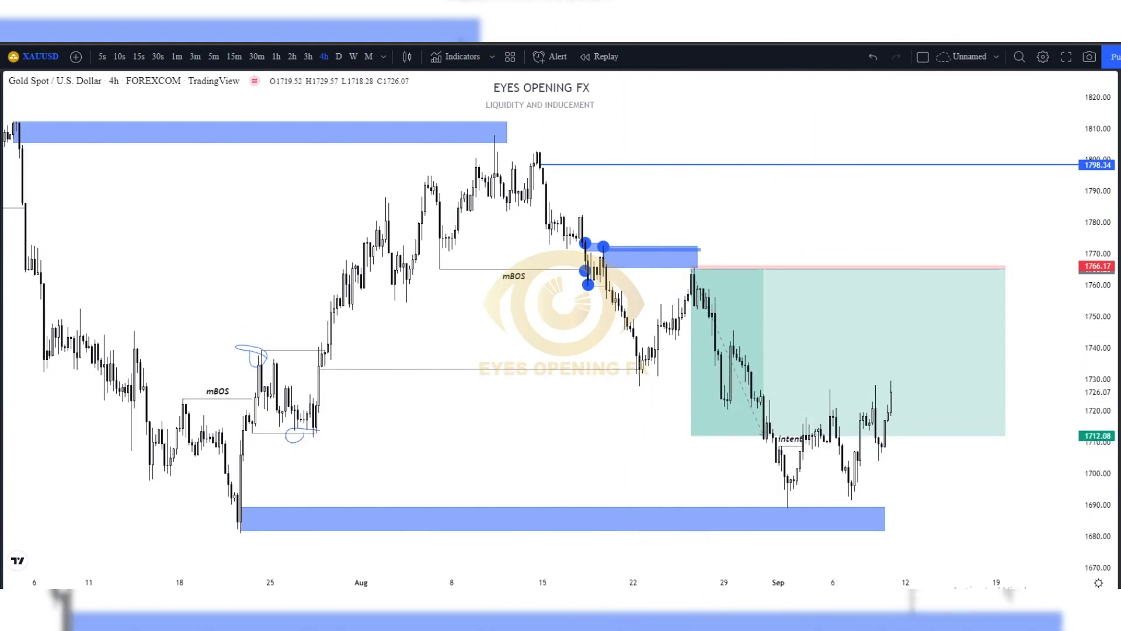
{"action": "left_click", "coordinate": [641, 382]}
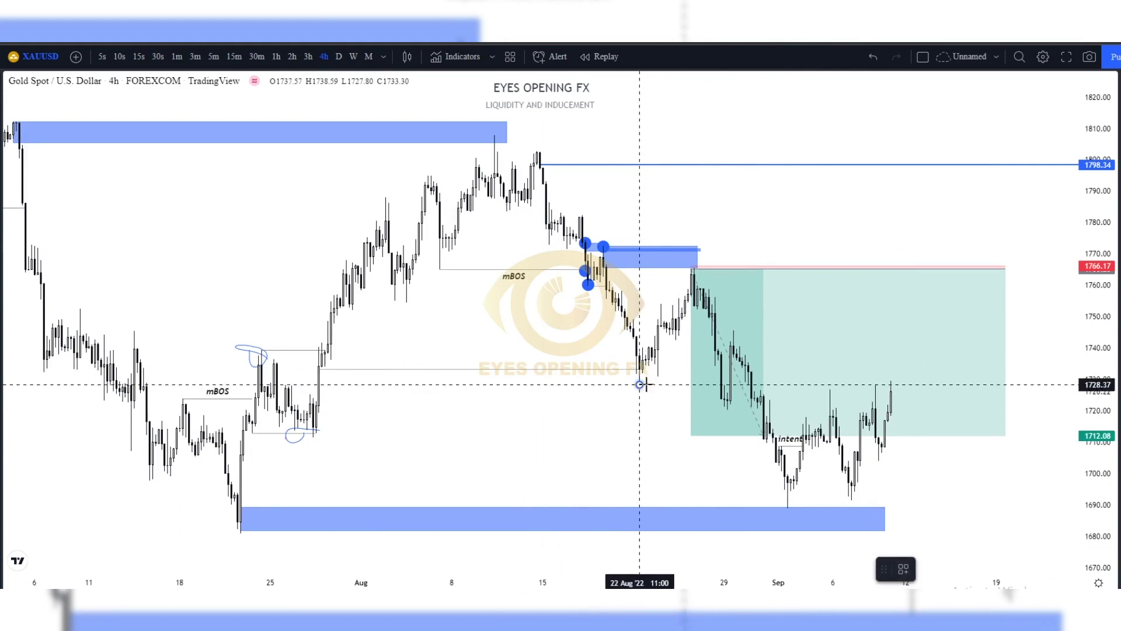
{"action": "left_click", "coordinate": [724, 384]}
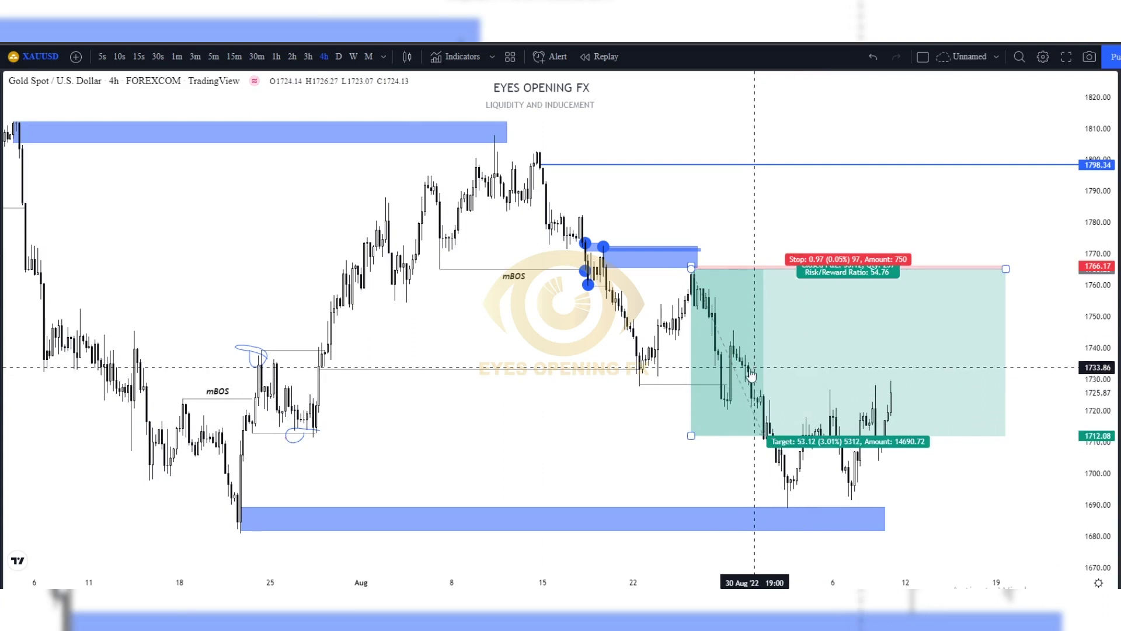
Step the chart down through the 1-hour to the 5-minute timeframe, showing price action from 24 August to 9 September 2022.
{"action": "left_click", "coordinate": [276, 57]}
{"action": "scroll", "coordinate": [482, 445], "scroll_direction": "down", "scroll_amount": 3}
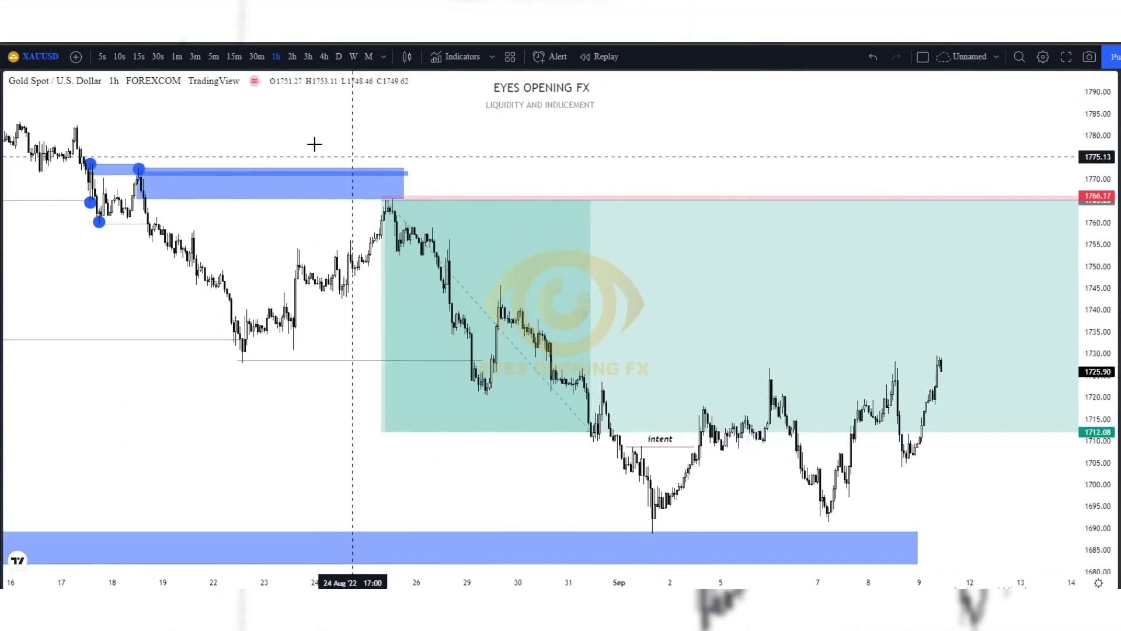
{"action": "left_click", "coordinate": [214, 57]}
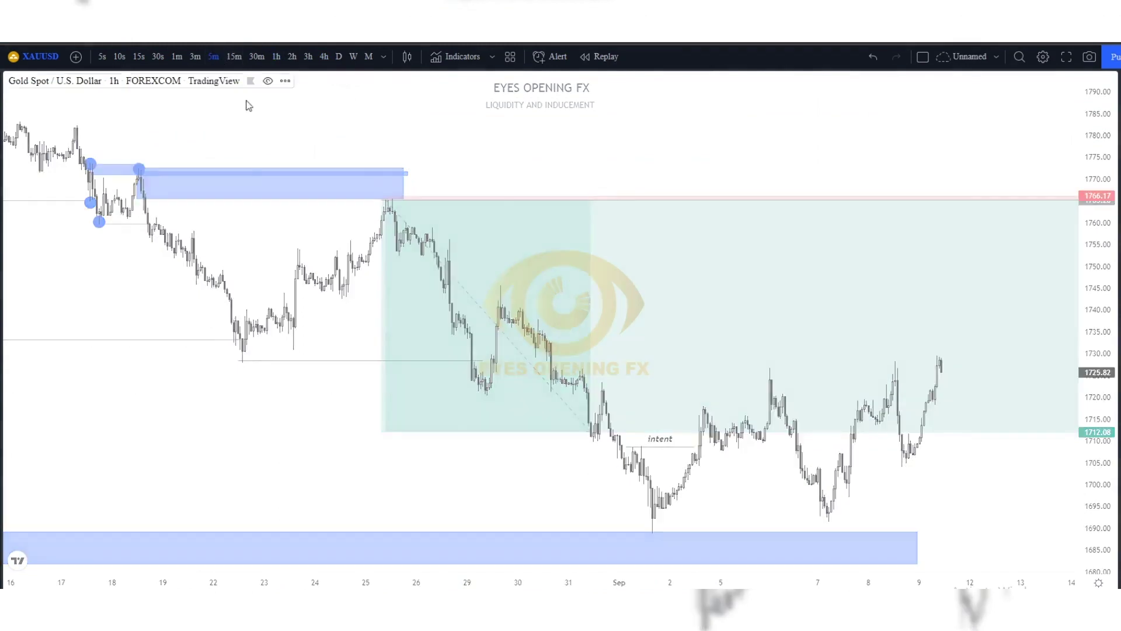
{"action": "scroll", "coordinate": [323, 283], "scroll_direction": "down", "scroll_amount": 5}
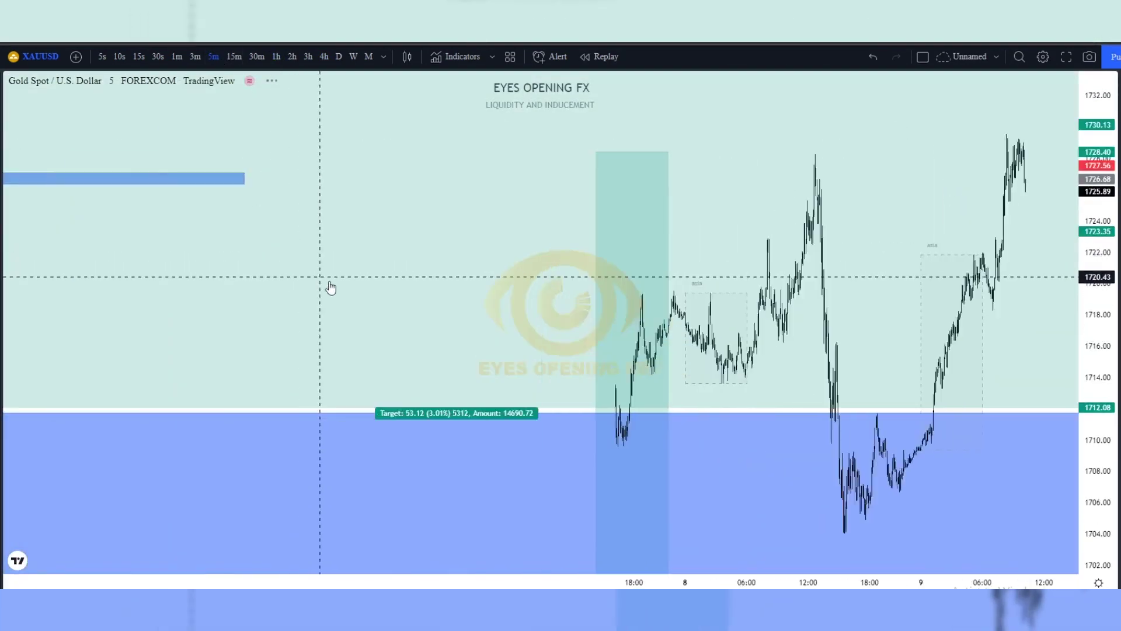
{"action": "scroll", "coordinate": [385, 301], "scroll_direction": "down", "scroll_amount": 6}
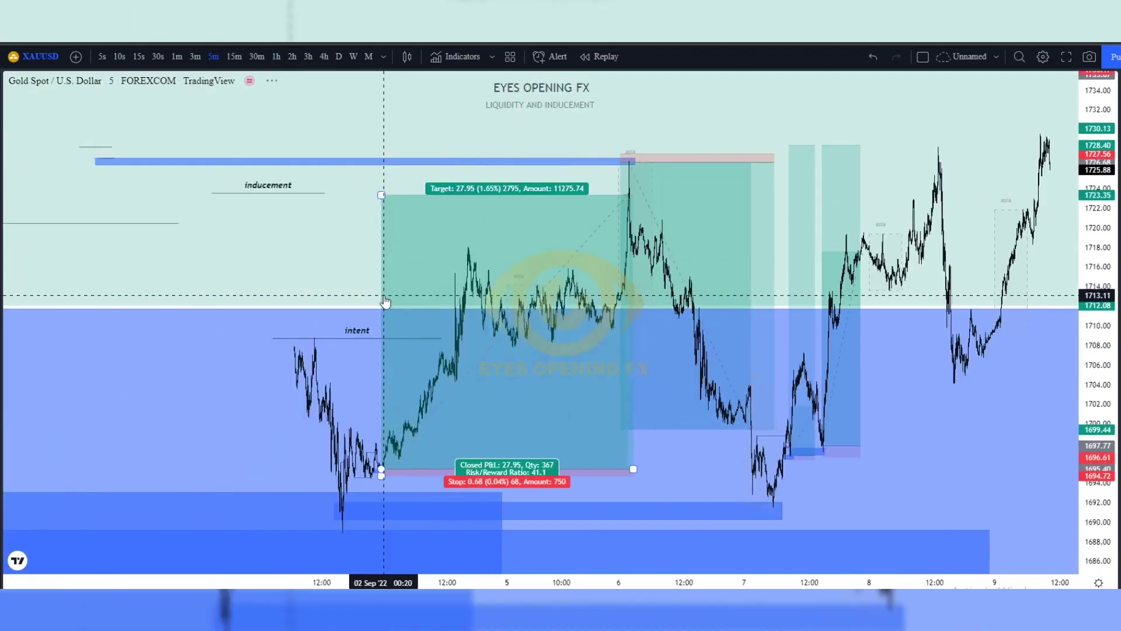
{"action": "scroll", "coordinate": [355, 369], "scroll_direction": "down", "scroll_amount": 3}
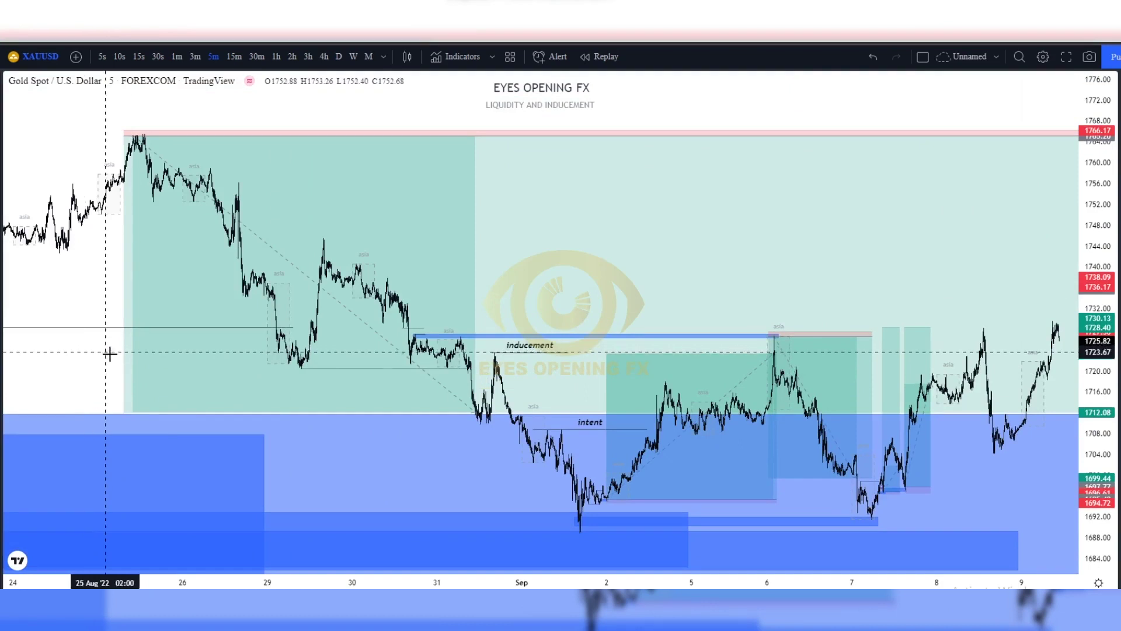
{"action": "left_click", "coordinate": [563, 335]}
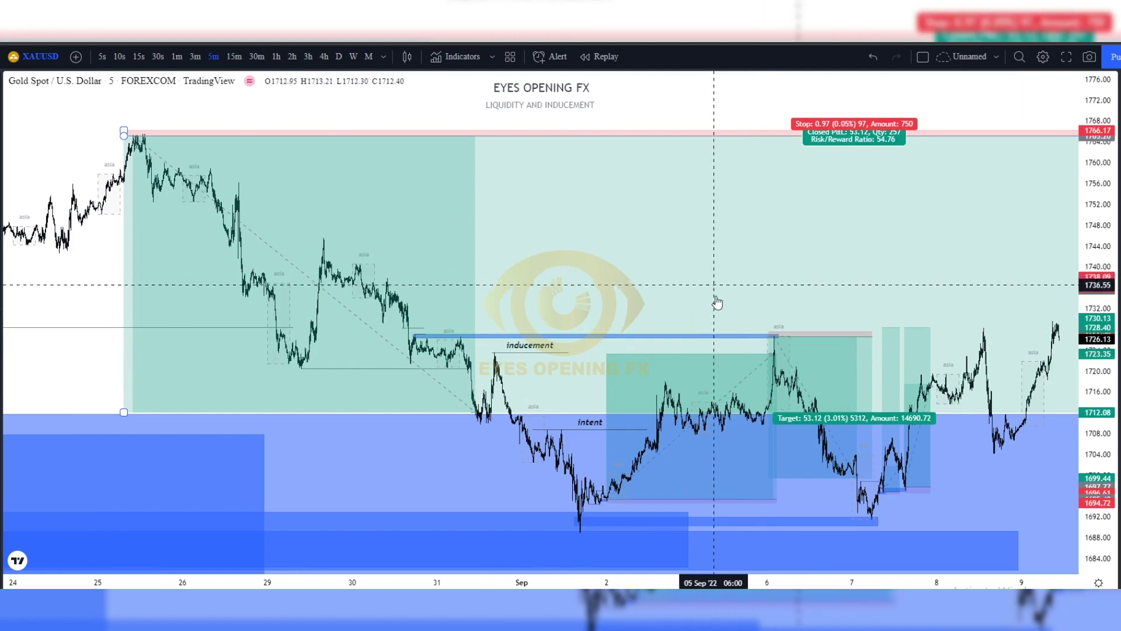
Label the short trend line at 1696.07 above the 1 September 2022 low "intent".
{"action": "left_click", "coordinate": [581, 508]}
{"action": "scroll", "coordinate": [581, 508], "scroll_direction": "up", "scroll_amount": 10}
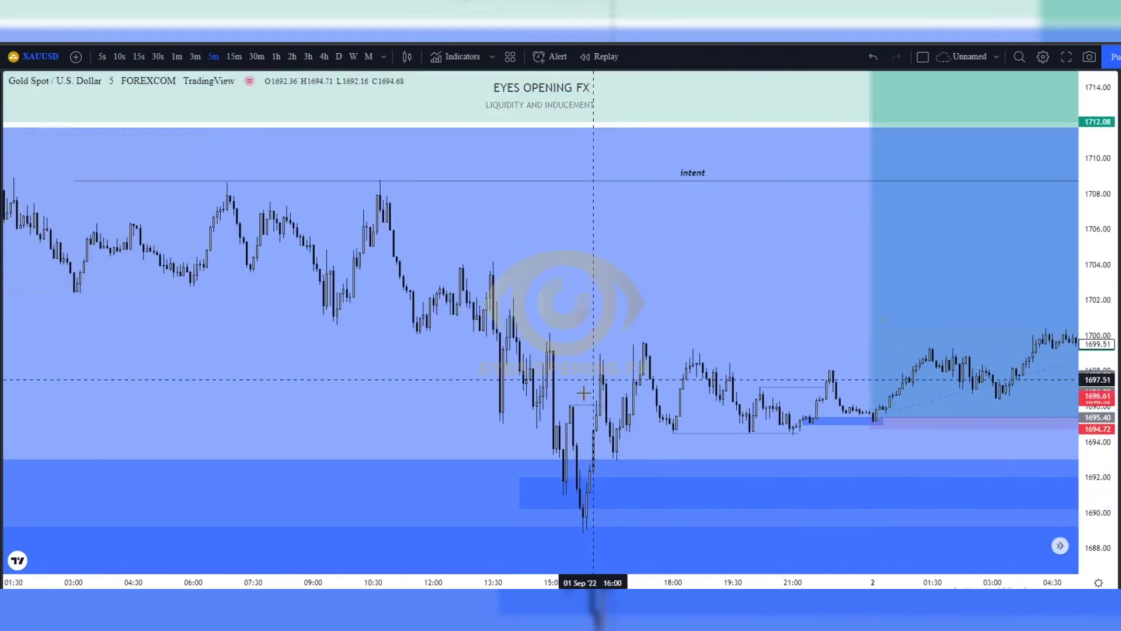
{"action": "double_click", "coordinate": [584, 408]}
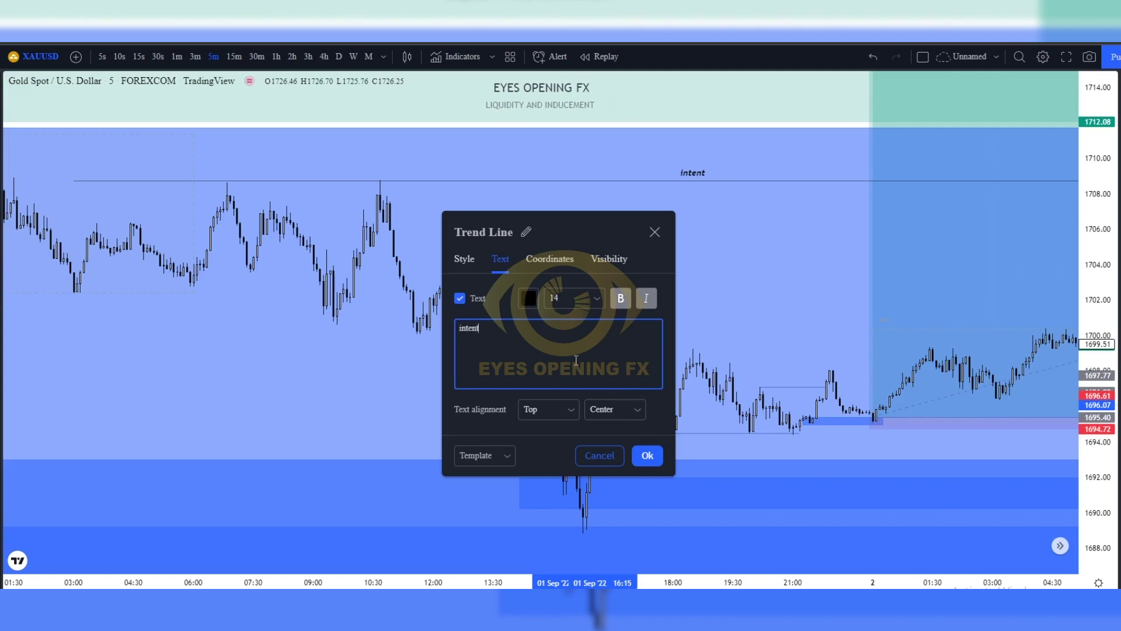
{"action": "left_click", "coordinate": [642, 462]}
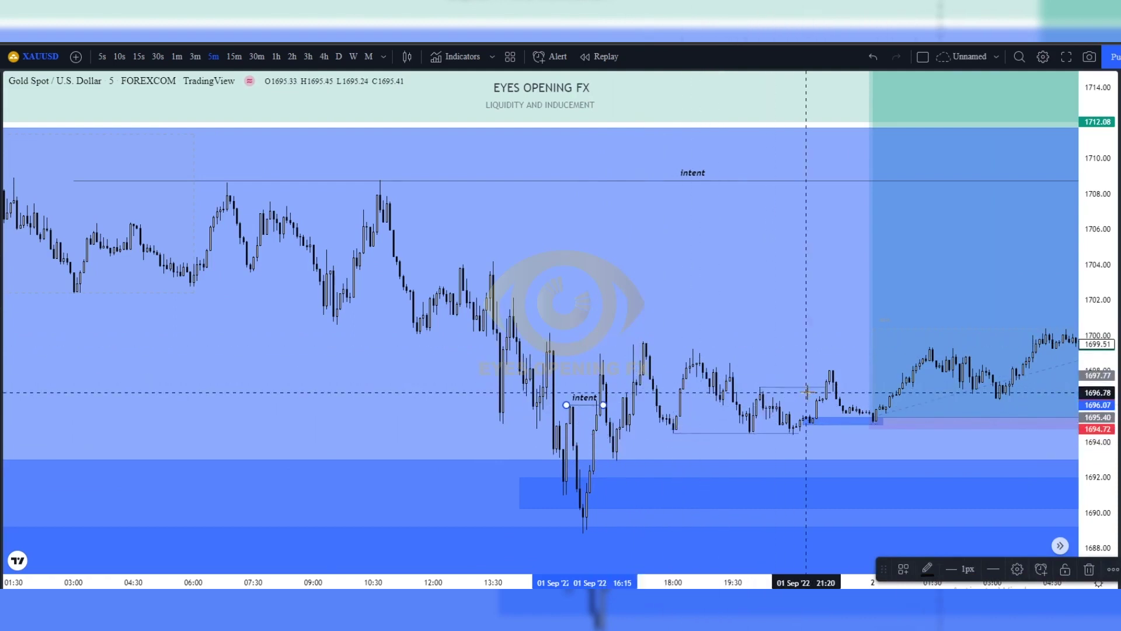
Raise the target of the long position starting around 2 September 2022 to the inducement line at 1723.67.
{"action": "scroll", "coordinate": [807, 390], "scroll_direction": "down", "scroll_amount": 10}
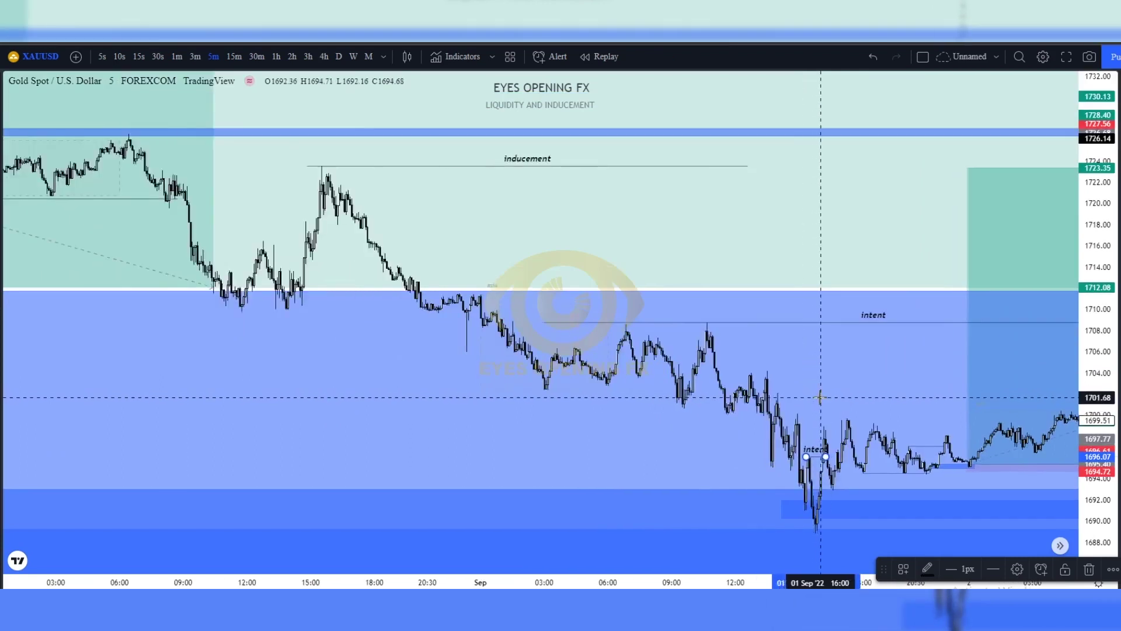
{"action": "scroll", "coordinate": [822, 392], "scroll_direction": "down", "scroll_amount": 5}
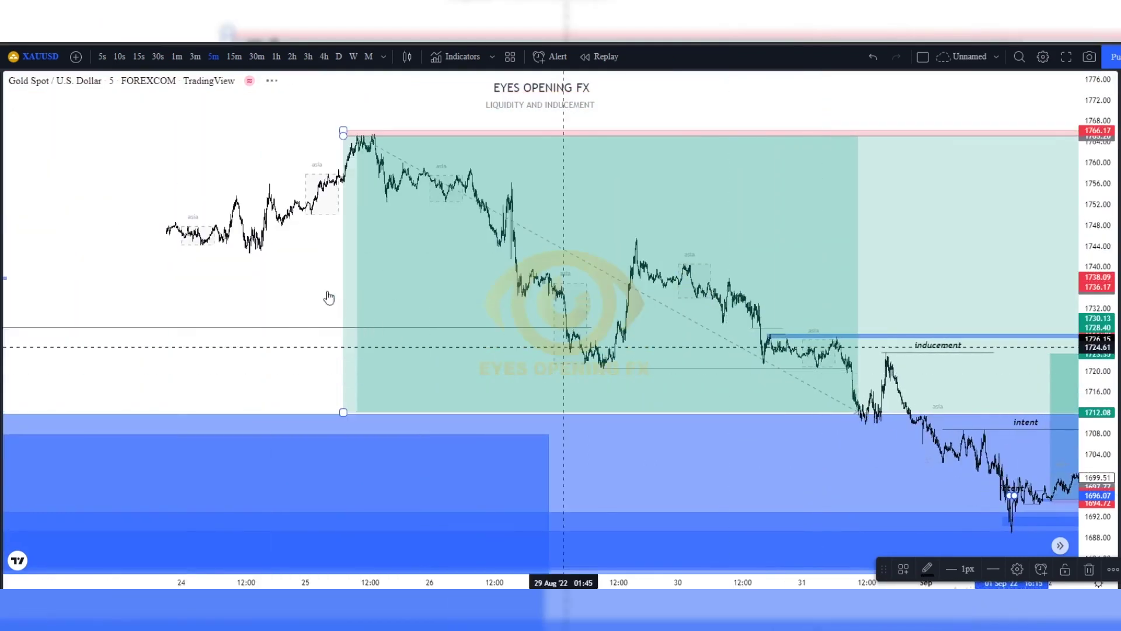
{"action": "left_click_drag", "start_coordinate": [213, 267], "coordinate": [85, 243]}
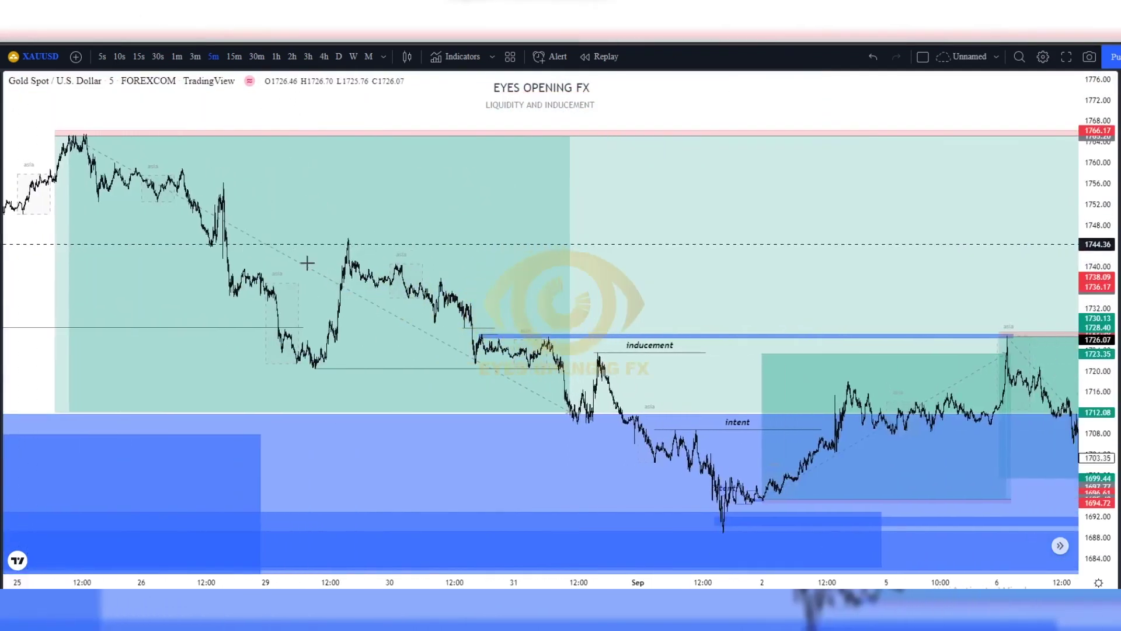
{"action": "left_click", "coordinate": [653, 349]}
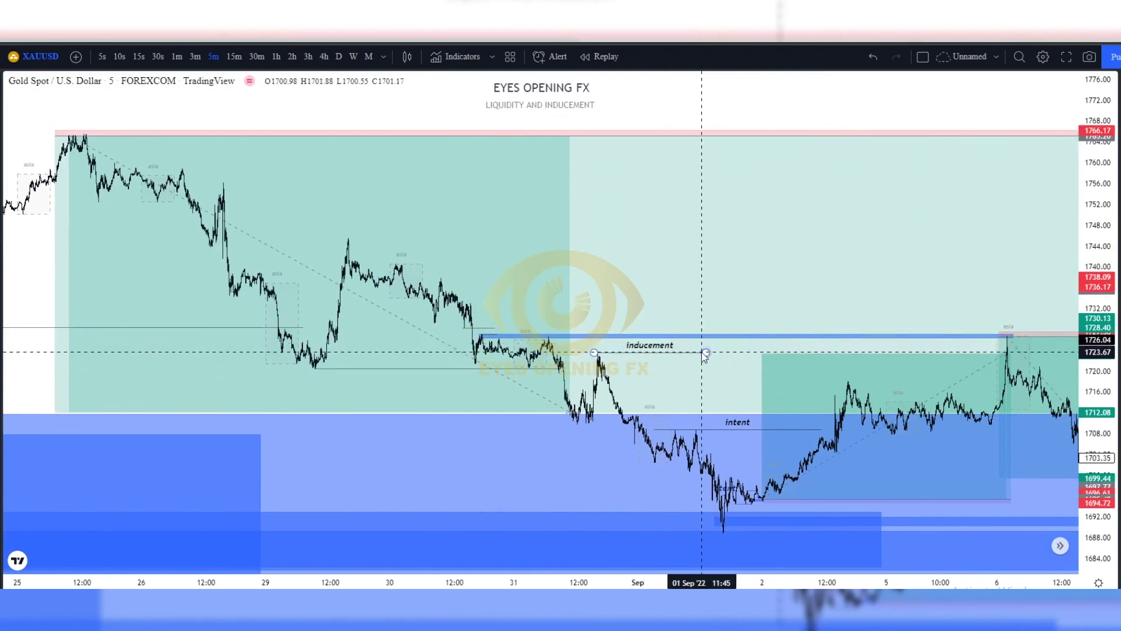
{"action": "left_click", "coordinate": [763, 353]}
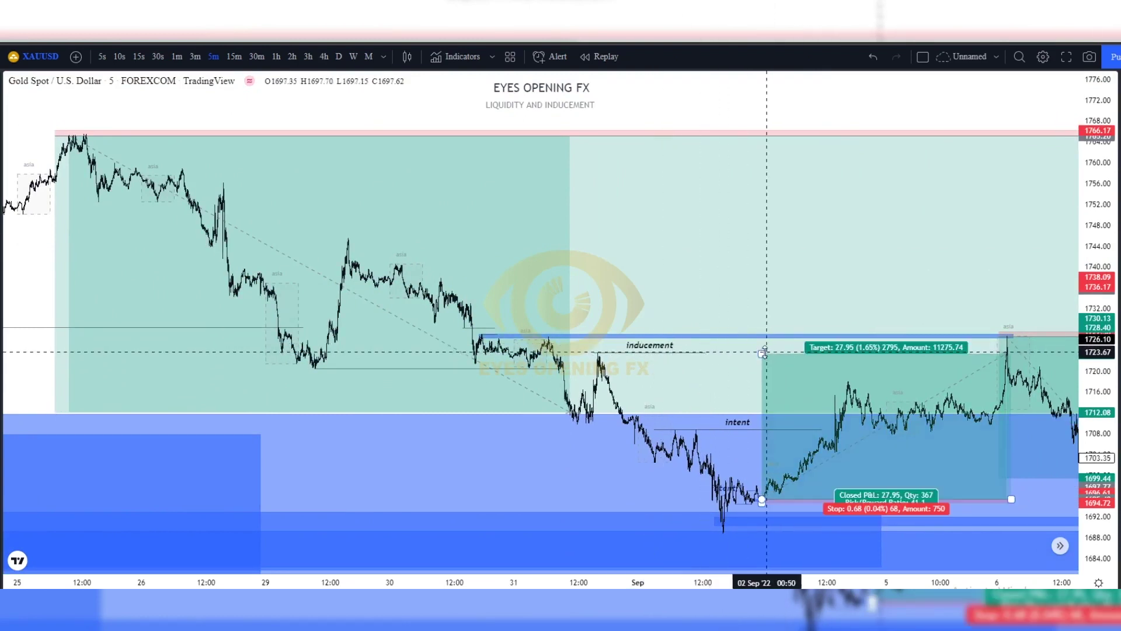
{"action": "left_click_drag", "start_coordinate": [763, 353], "coordinate": [763, 351]}
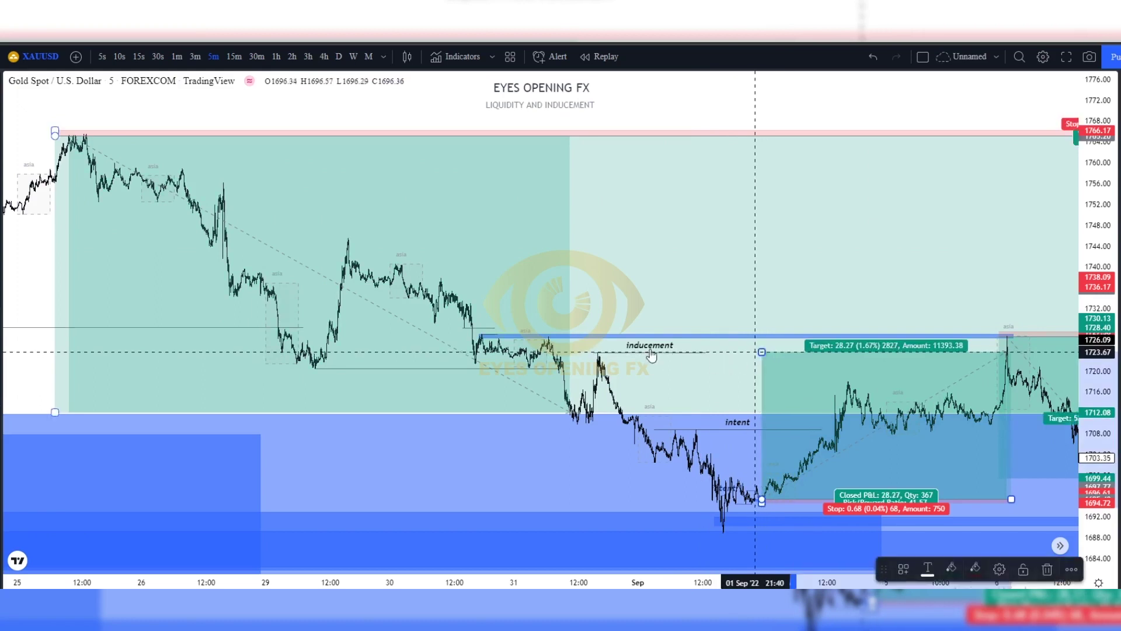
{"action": "scroll", "coordinate": [633, 340], "scroll_direction": "down", "scroll_amount": 3}
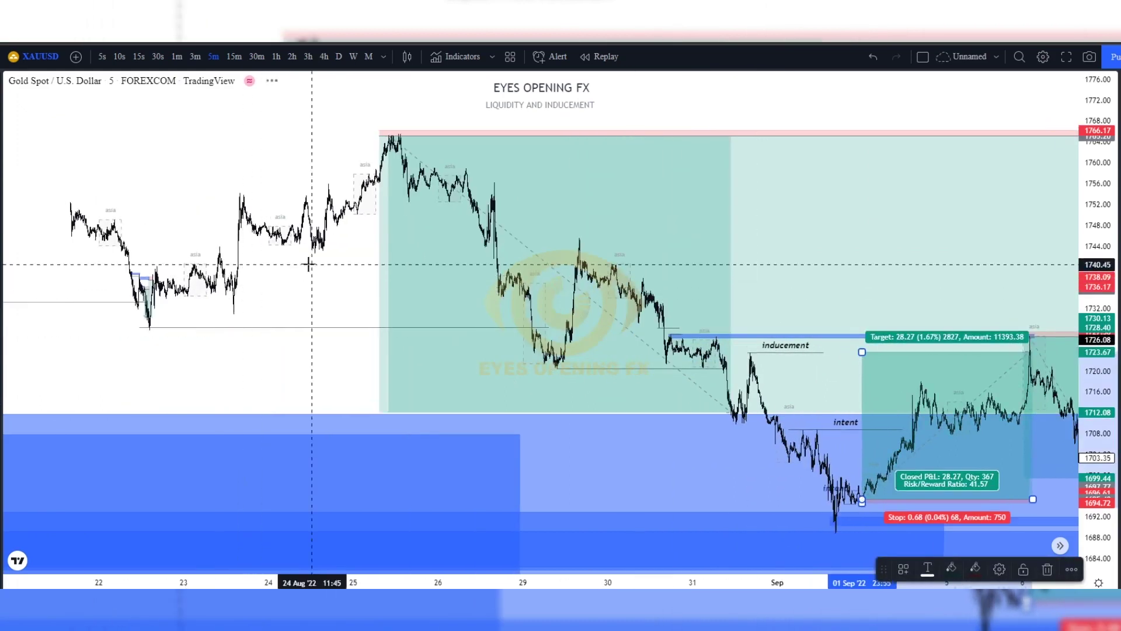
{"action": "left_click", "coordinate": [262, 256]}
{"action": "scroll", "coordinate": [261, 256], "scroll_direction": "right", "scroll_amount": 10}
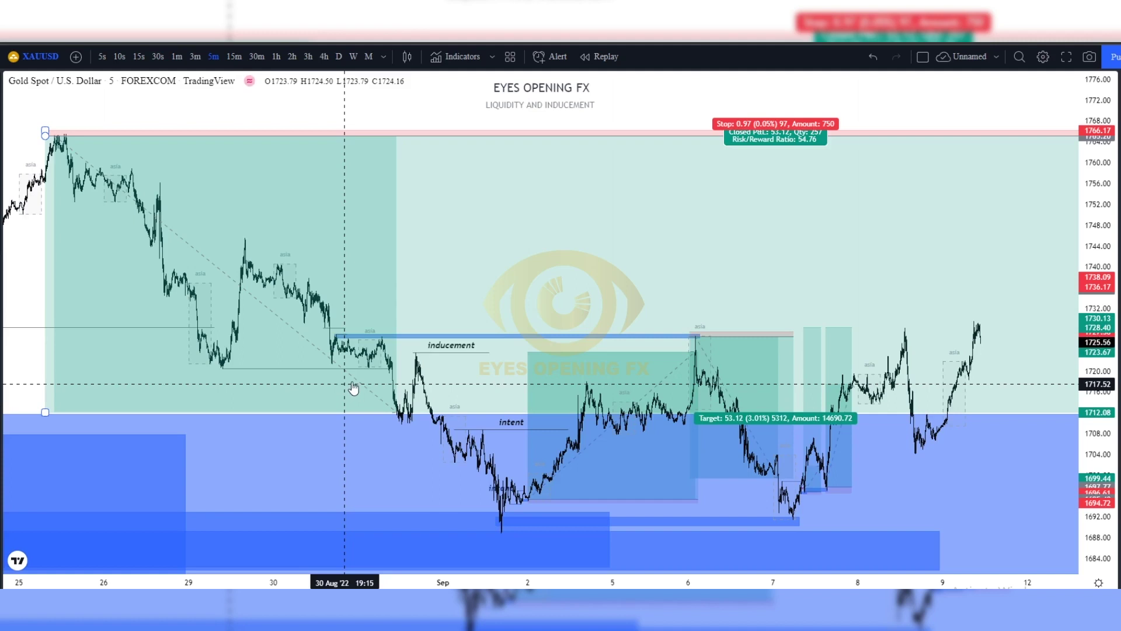
{"action": "left_click", "coordinate": [344, 335]}
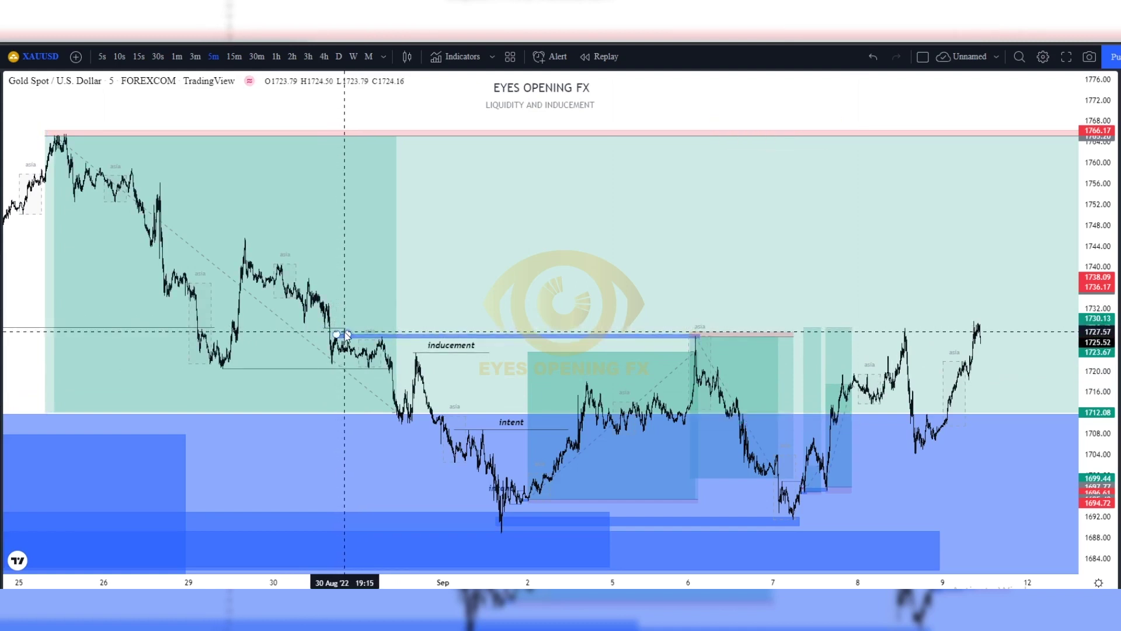
Examine the 5-minute blue zone from 30 August 2022, the inducement level and the position placed around 6 September.
{"action": "left_click", "coordinate": [343, 330]}
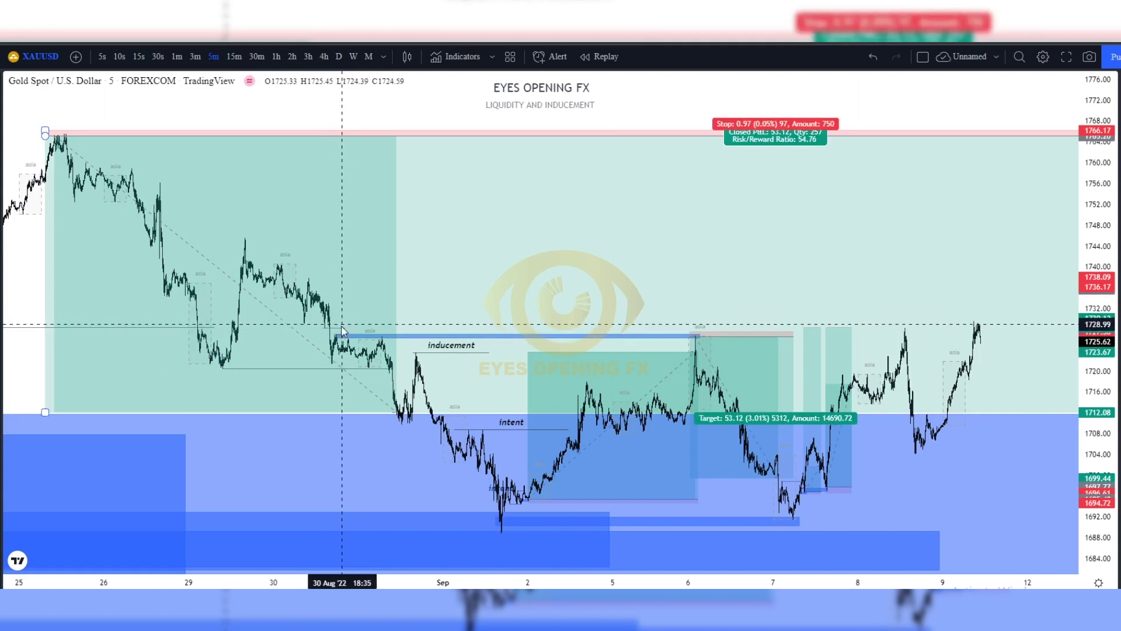
{"action": "left_click", "coordinate": [343, 333]}
{"action": "left_click", "coordinate": [318, 343]}
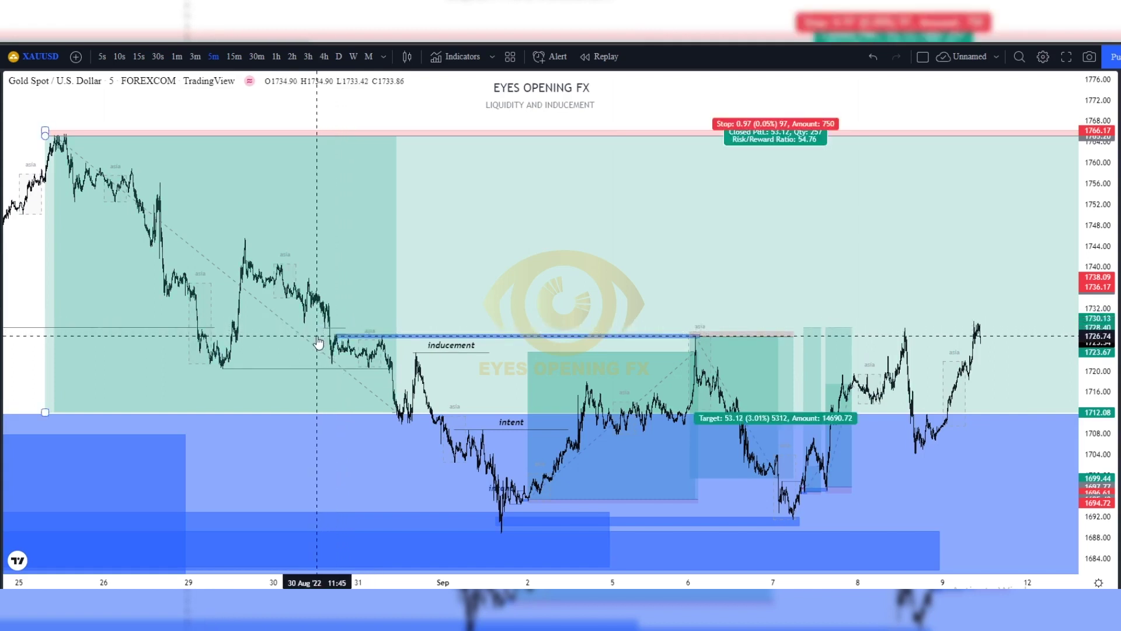
{"action": "scroll", "coordinate": [328, 343], "scroll_direction": "up", "scroll_amount": 1}
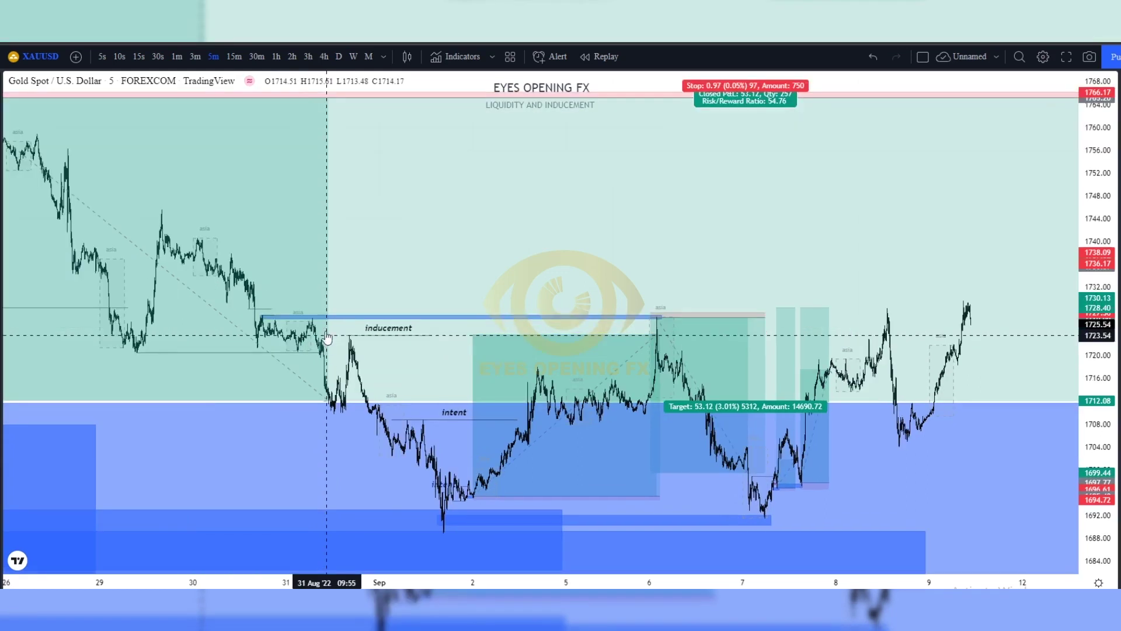
{"action": "left_click", "coordinate": [275, 316]}
{"action": "left_click_drag", "start_coordinate": [257, 316], "coordinate": [254, 308]}
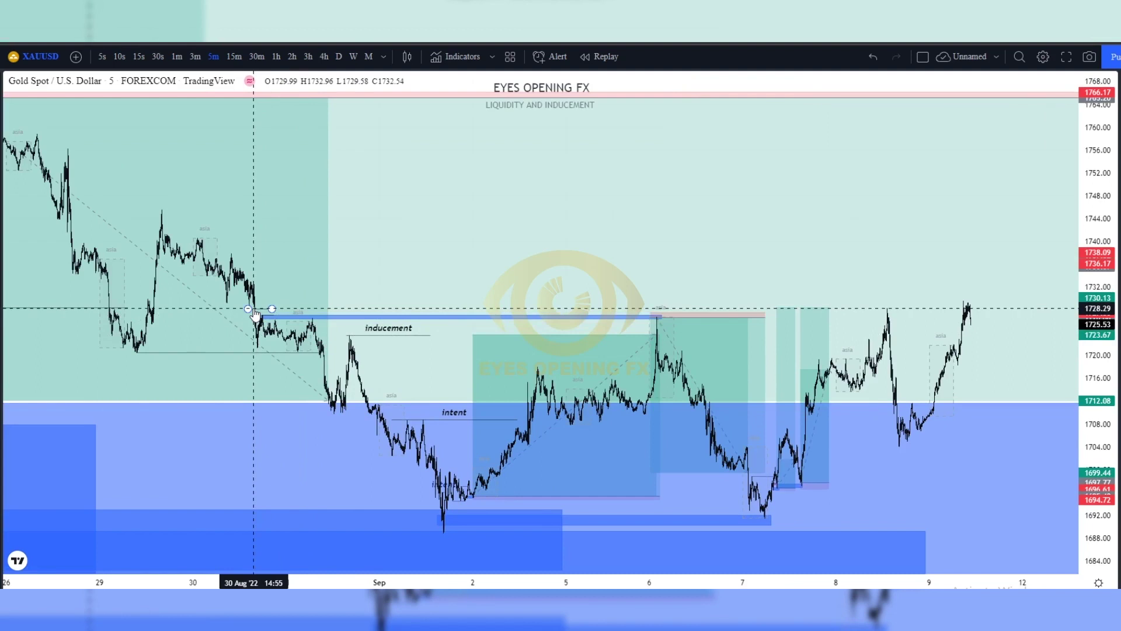
{"action": "left_click_drag", "start_coordinate": [264, 316], "coordinate": [263, 316]}
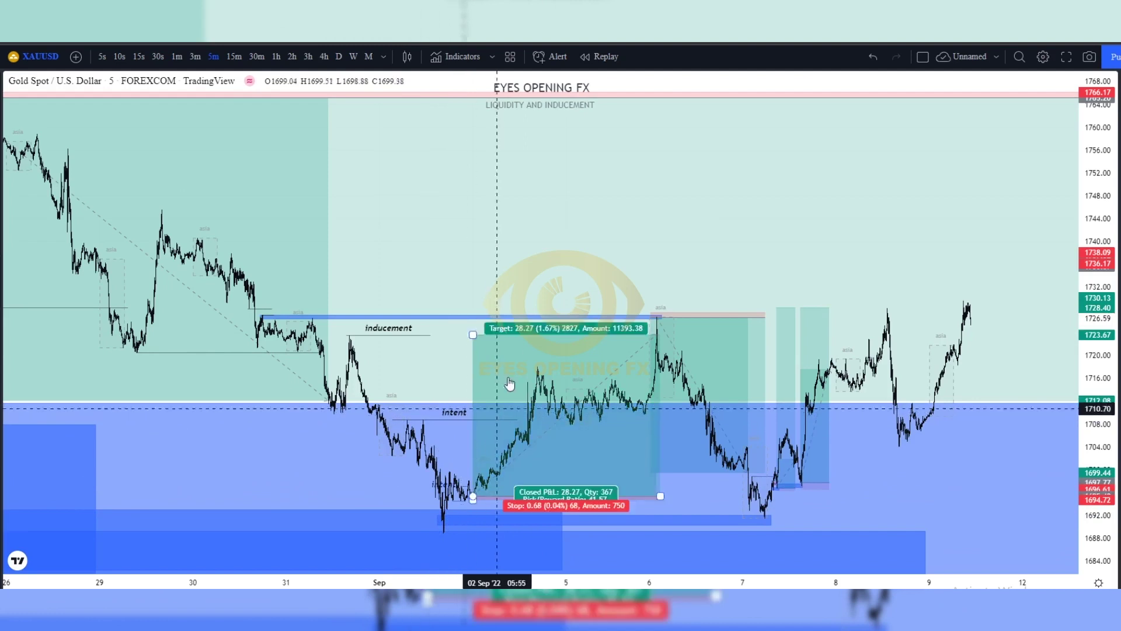
{"action": "left_click", "coordinate": [652, 320]}
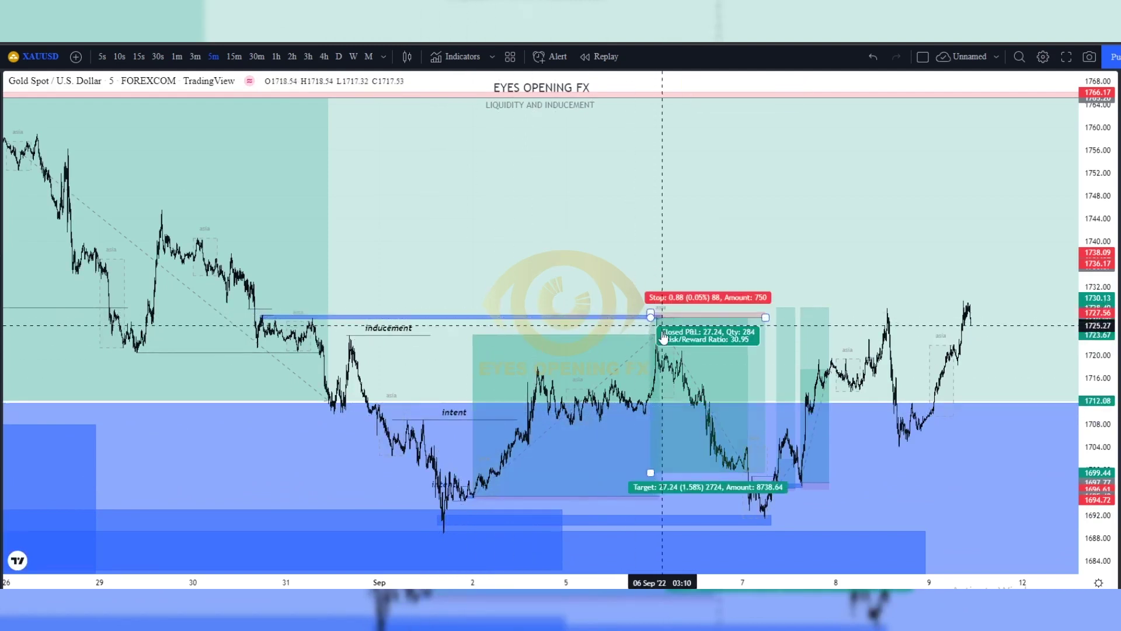
{"action": "left_click", "coordinate": [676, 497]}
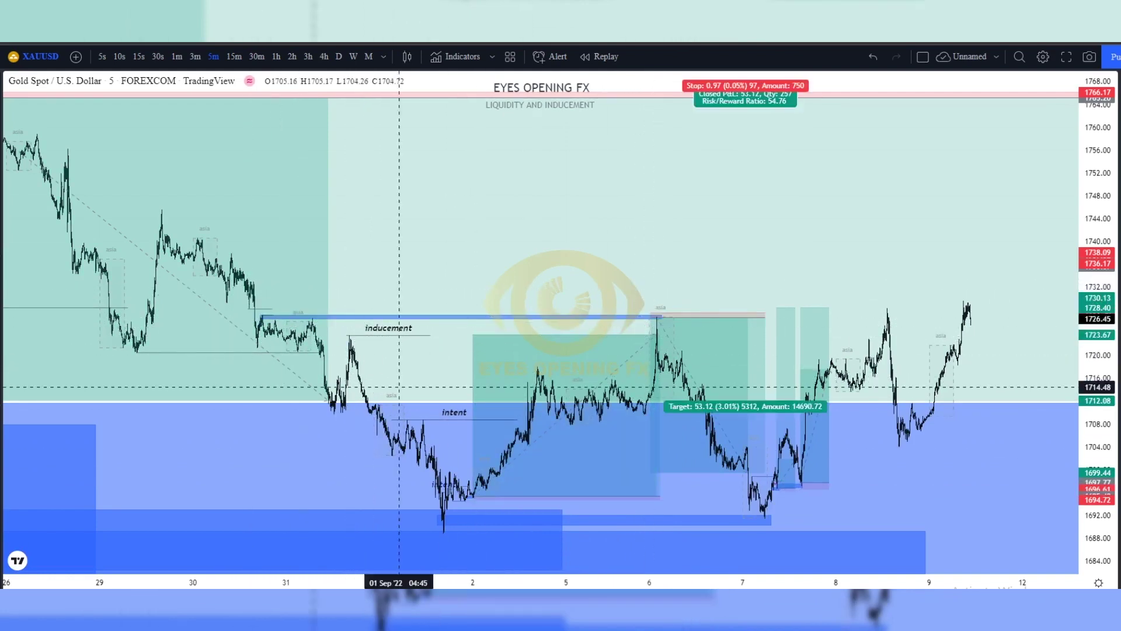
Circle the decline from 31 August to 2 September 2022 with a freehand loop and delete it.
{"action": "mouse_move", "coordinate": [518, 467]}
{"action": "left_mouse_down"}
{"action": "mouse_move", "coordinate": [470, 393]}
{"action": "mouse_move", "coordinate": [376, 328]}
{"action": "mouse_move", "coordinate": [318, 320]}
{"action": "mouse_move", "coordinate": [376, 490]}
{"action": "mouse_move", "coordinate": [496, 508]}
{"action": "mouse_move", "coordinate": [519, 467]}
{"action": "left_mouse_up"}
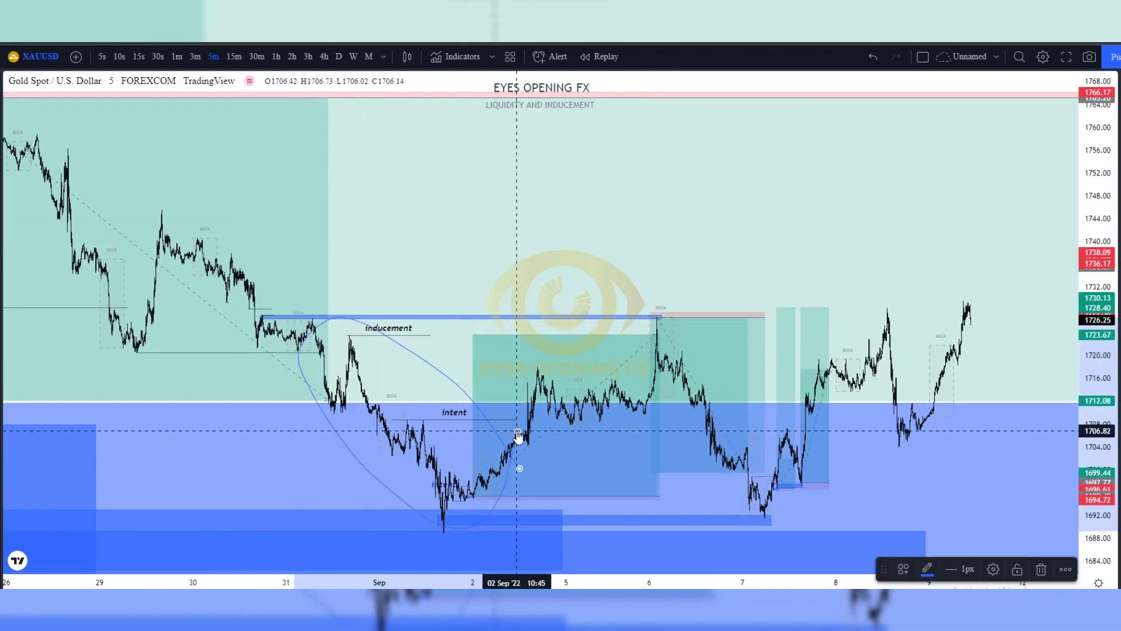
{"action": "key", "text": "Delete"}
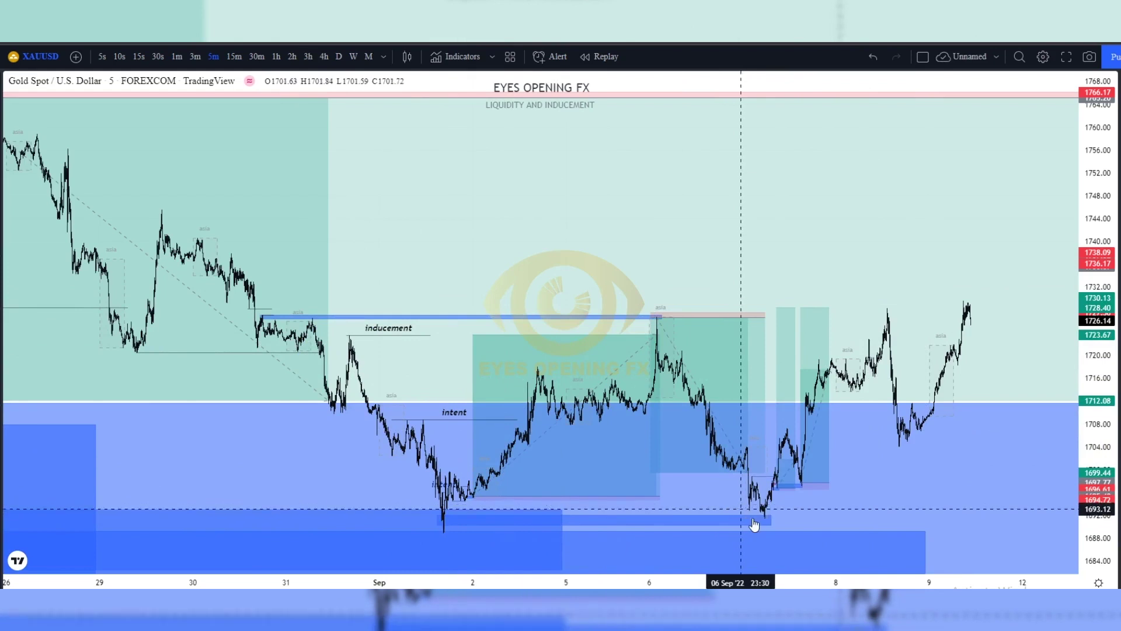
Examine the long positions and small demand zones of 7 September 2022 and the price action up to 9 September on the 5-minute chart.
{"action": "scroll", "coordinate": [756, 520], "scroll_direction": "up", "scroll_amount": 5}
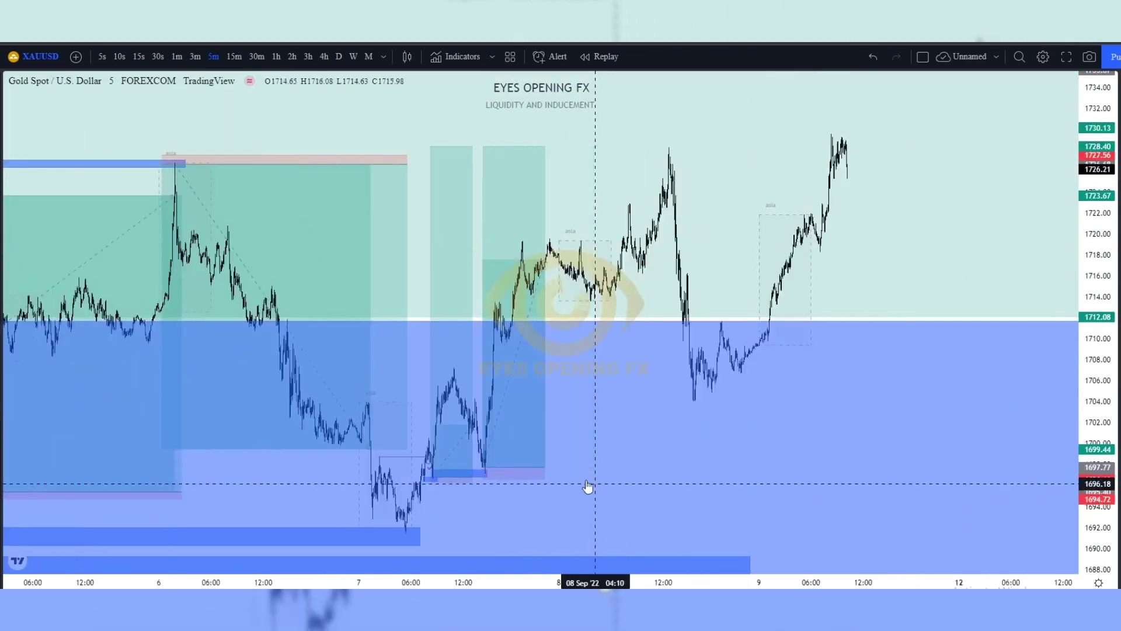
{"action": "scroll", "coordinate": [584, 488], "scroll_direction": "up", "scroll_amount": 1}
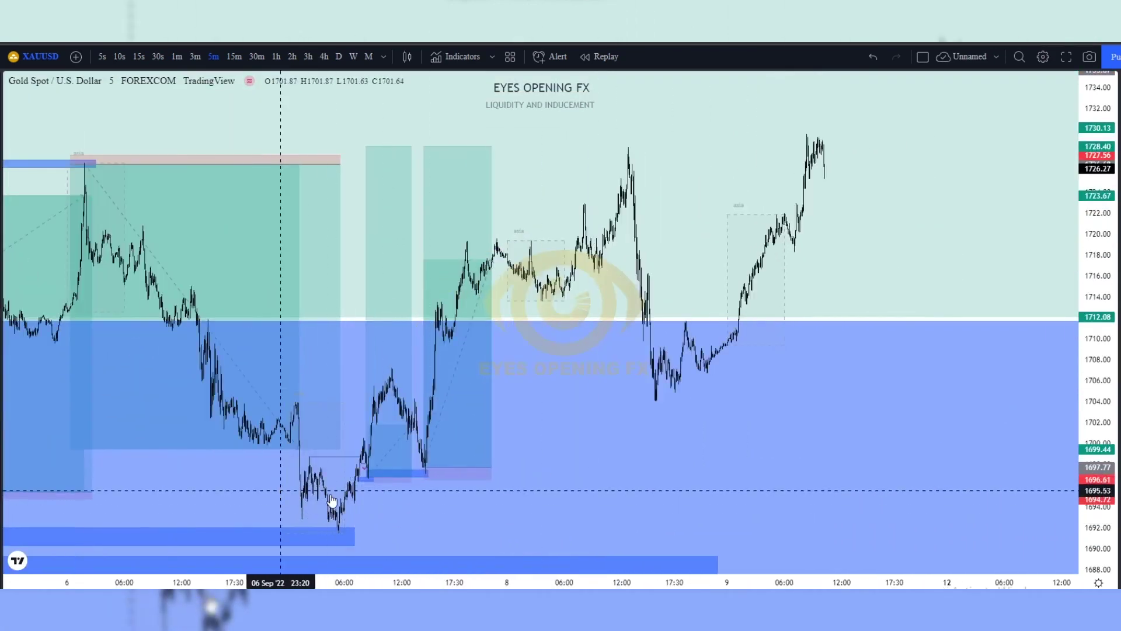
{"action": "scroll", "coordinate": [339, 497], "scroll_direction": "up", "scroll_amount": 6}
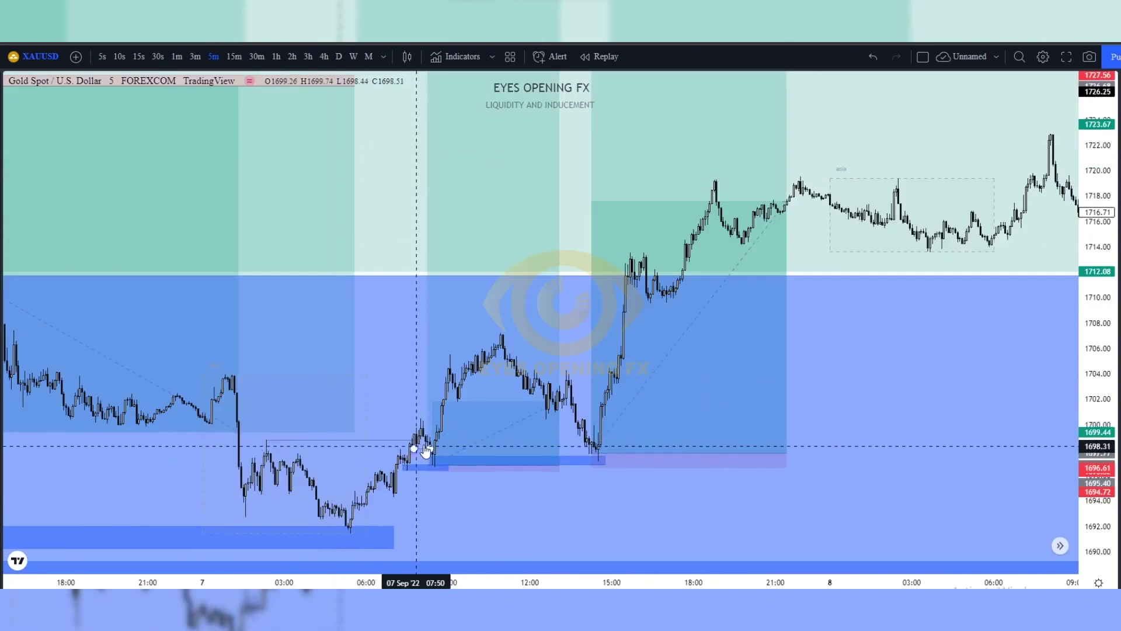
{"action": "left_click", "coordinate": [424, 469]}
{"action": "left_click_drag", "start_coordinate": [420, 467], "coordinate": [552, 460]}
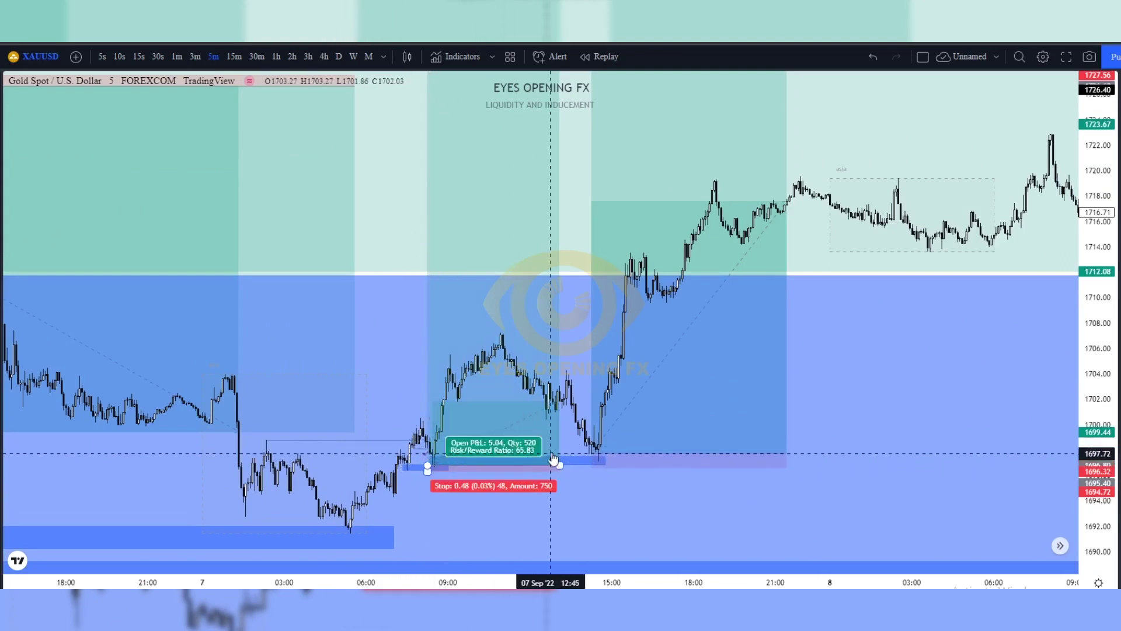
{"action": "scroll", "coordinate": [623, 261], "scroll_direction": "down", "scroll_amount": 3}
{"action": "scroll", "coordinate": [613, 303], "scroll_direction": "left", "scroll_amount": 5}
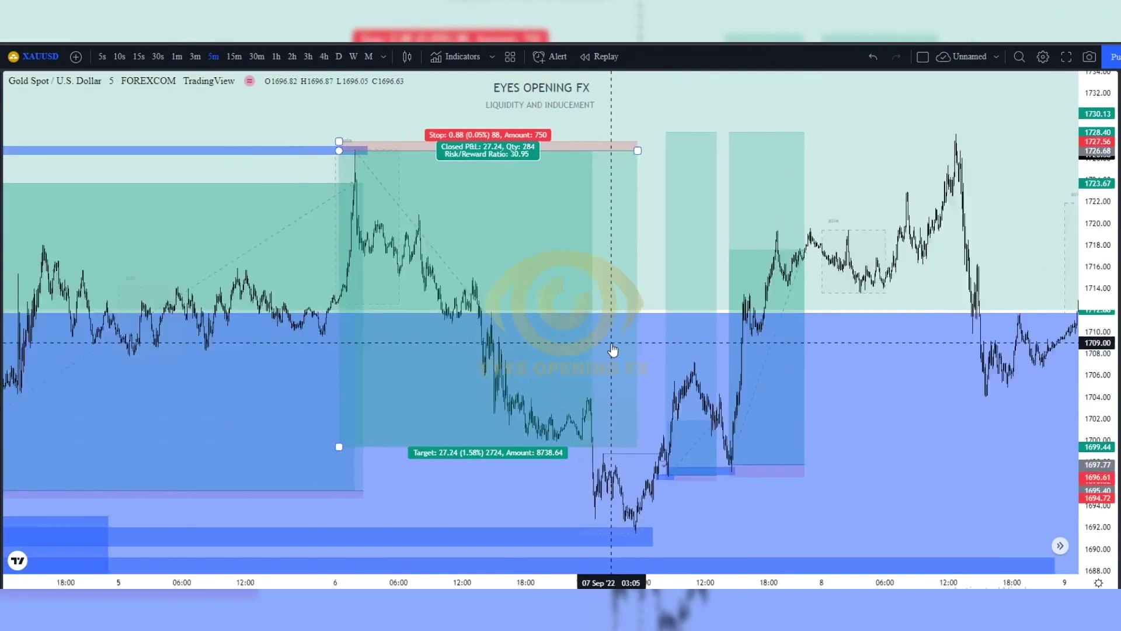
{"action": "scroll", "coordinate": [613, 350], "scroll_direction": "down", "scroll_amount": 5}
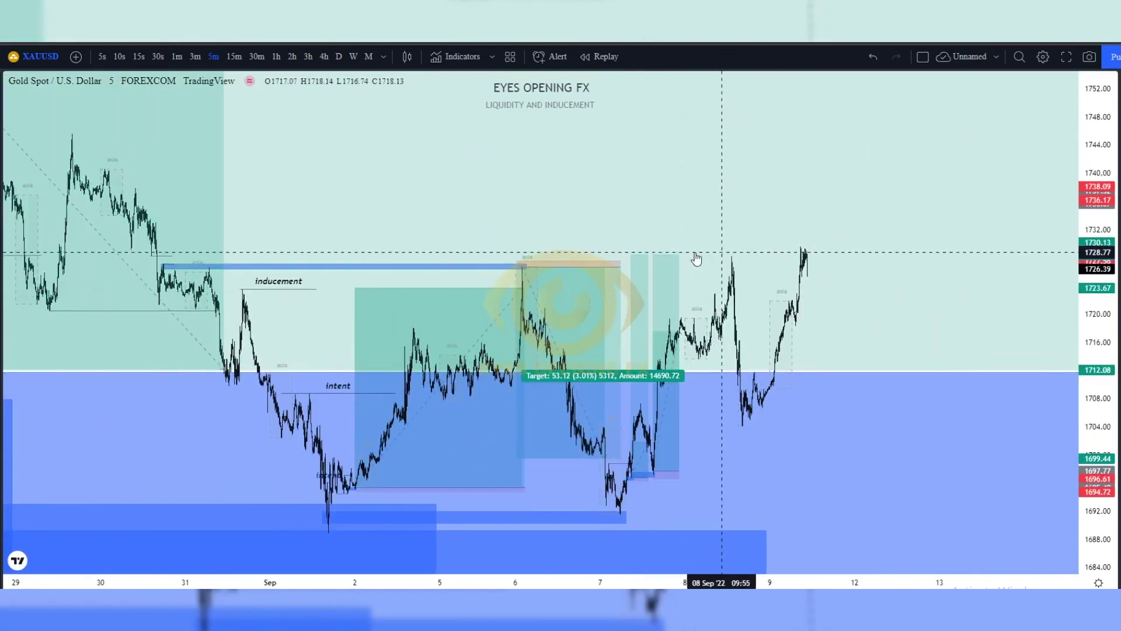
{"action": "left_click", "coordinate": [370, 266]}
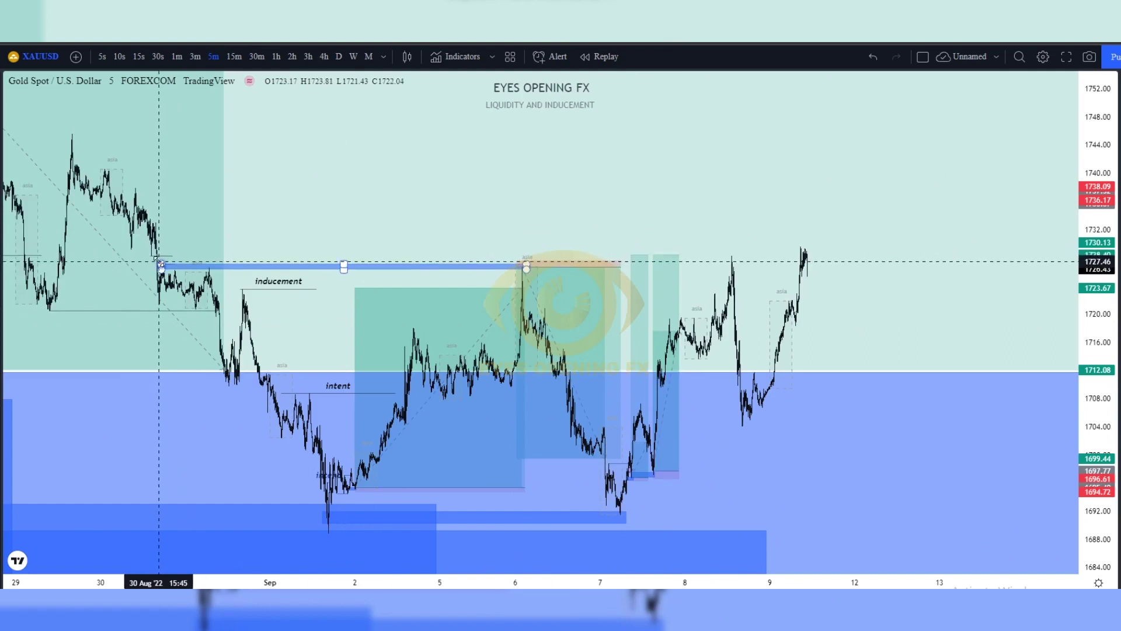
{"action": "left_click", "coordinate": [561, 265]}
{"action": "left_click", "coordinate": [745, 280]}
{"action": "scroll", "coordinate": [780, 301], "scroll_direction": "up", "scroll_amount": 5}
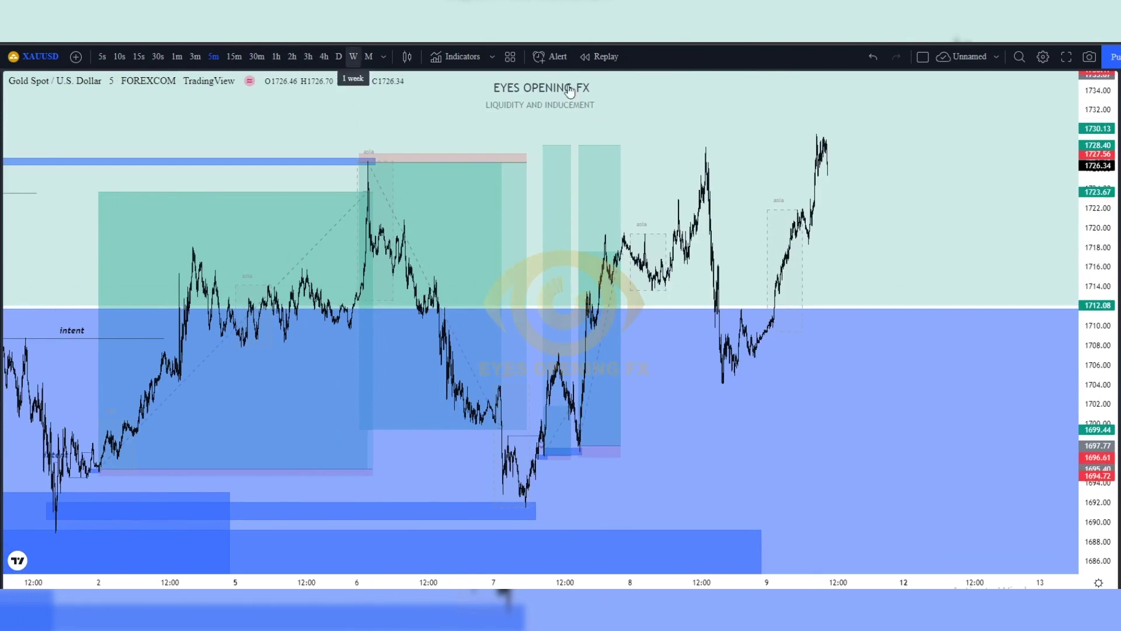
On the 4-hour chart, sketch a freehand price path rising to about 1735, falling to about 1698 and climbing to about 1744 by mid-September 2022.
{"action": "left_click", "coordinate": [324, 58]}
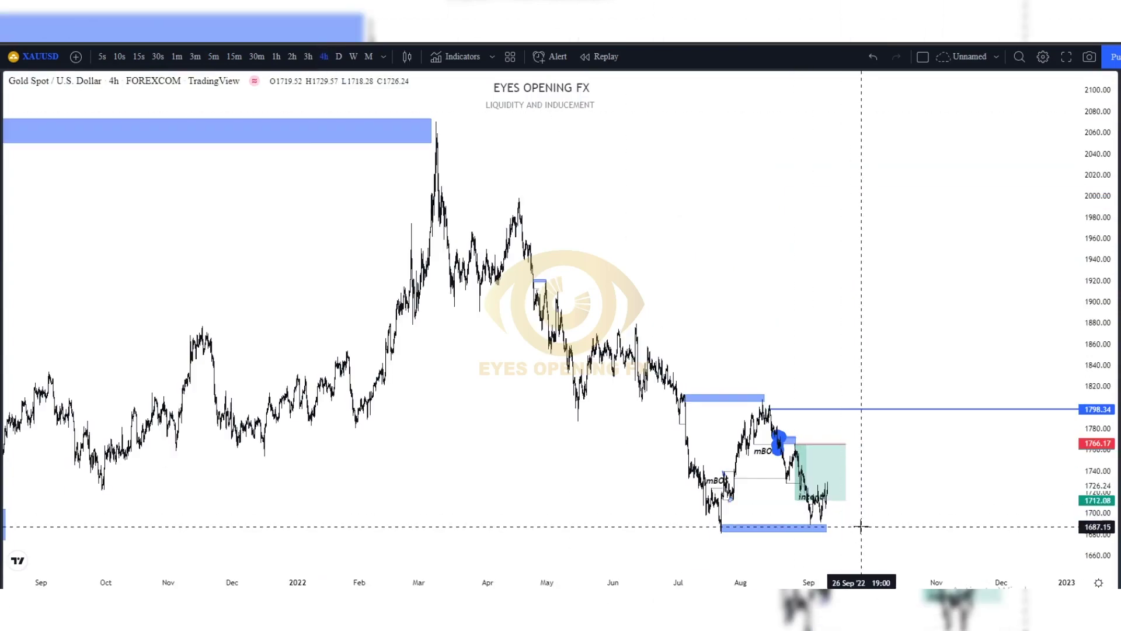
{"action": "scroll", "coordinate": [861, 525], "scroll_direction": "up", "scroll_amount": 5}
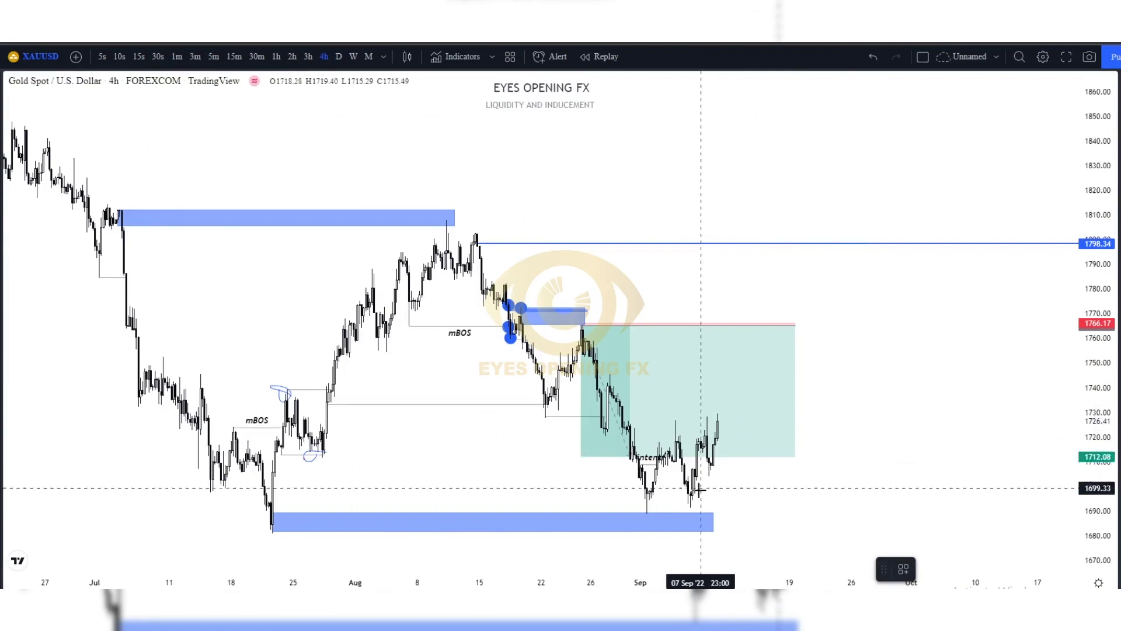
{"action": "mouse_move", "coordinate": [703, 463]}
{"action": "left_mouse_down"}
{"action": "mouse_move", "coordinate": [731, 397]}
{"action": "mouse_move", "coordinate": [761, 492]}
{"action": "mouse_move", "coordinate": [806, 377]}
{"action": "left_mouse_up"}
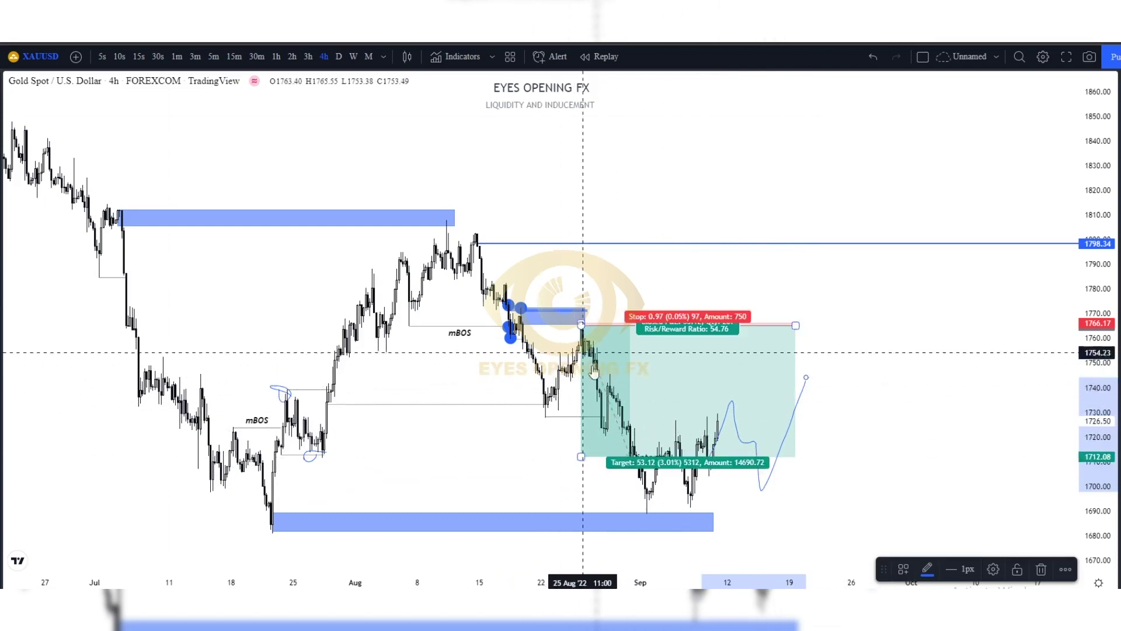
{"action": "left_click", "coordinate": [533, 447]}
{"action": "right_click", "coordinate": [525, 445]}
{"action": "key", "text": "Escape"}
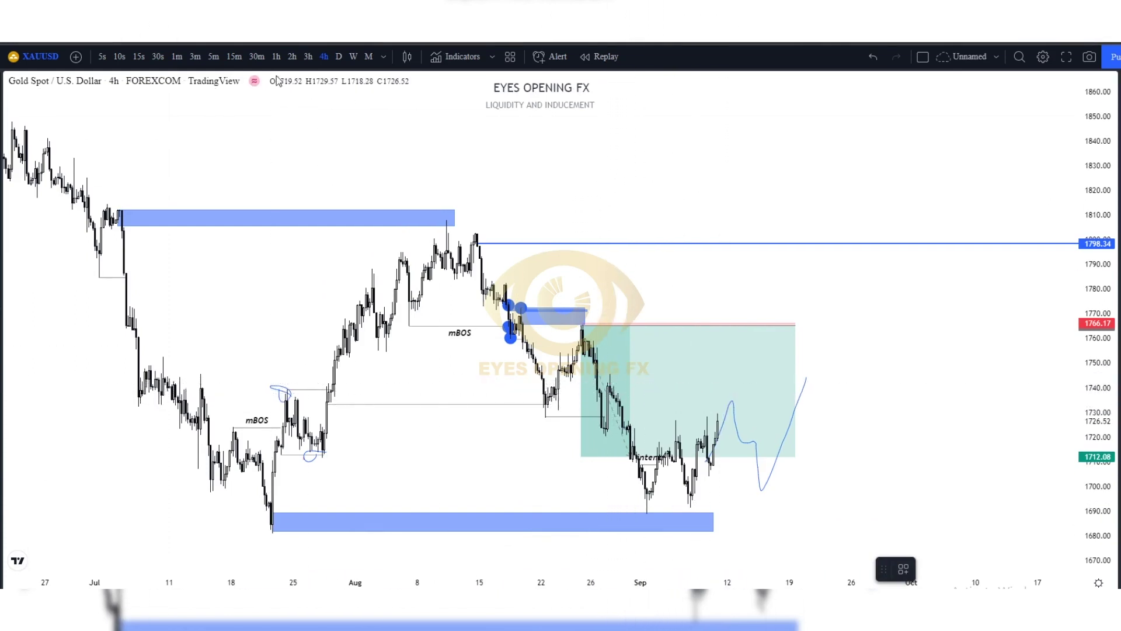
Draw 1-hour zones at 1733.75–1735.47 from 30 August and about 1750–1756 from 26 August 2022, and return to the 4-hour chart.
{"action": "left_click", "coordinate": [283, 58]}
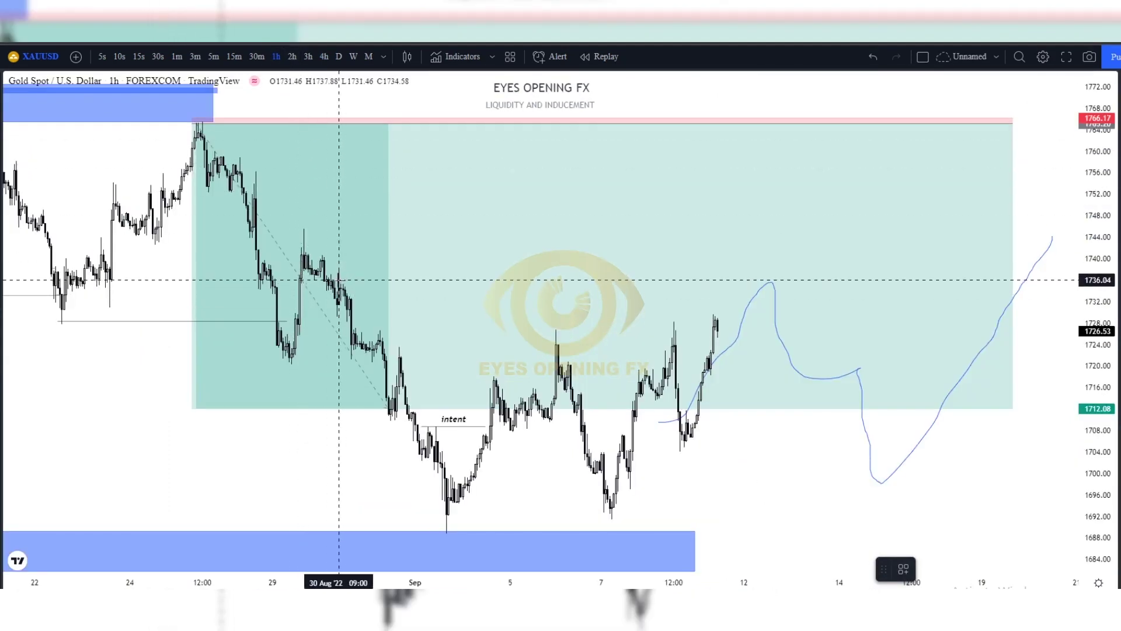
{"action": "mouse_move", "coordinate": [338, 284]}
{"action": "left_mouse_down"}
{"action": "mouse_move", "coordinate": [646, 300]}
{"action": "mouse_move", "coordinate": [777, 292]}
{"action": "left_mouse_up"}
{"action": "left_click", "coordinate": [316, 205]}
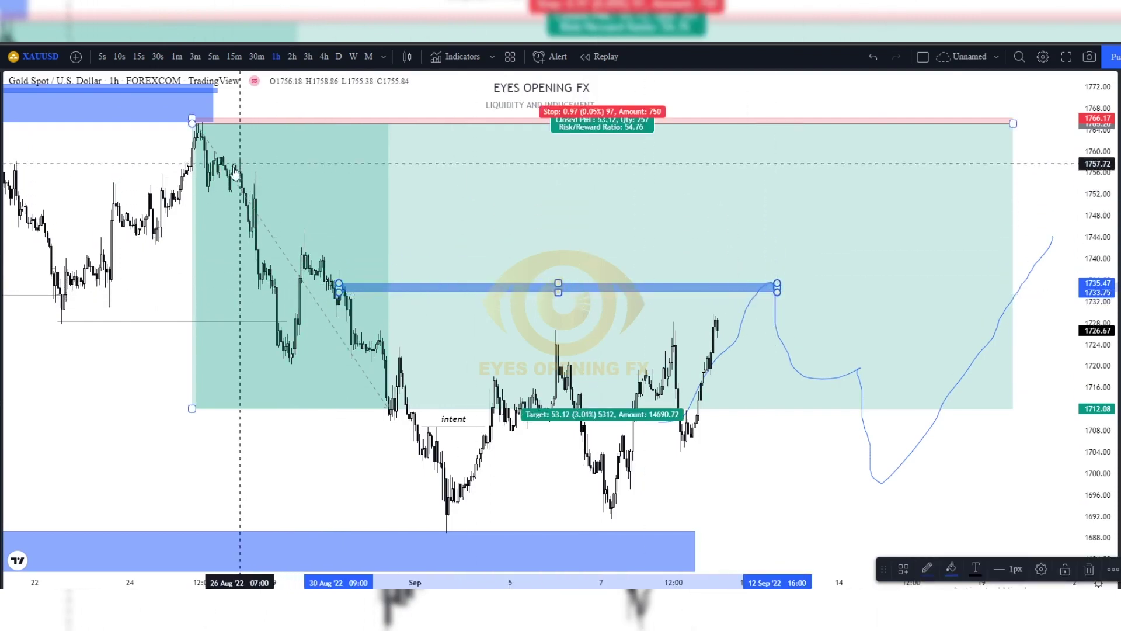
{"action": "left_click", "coordinate": [187, 219]}
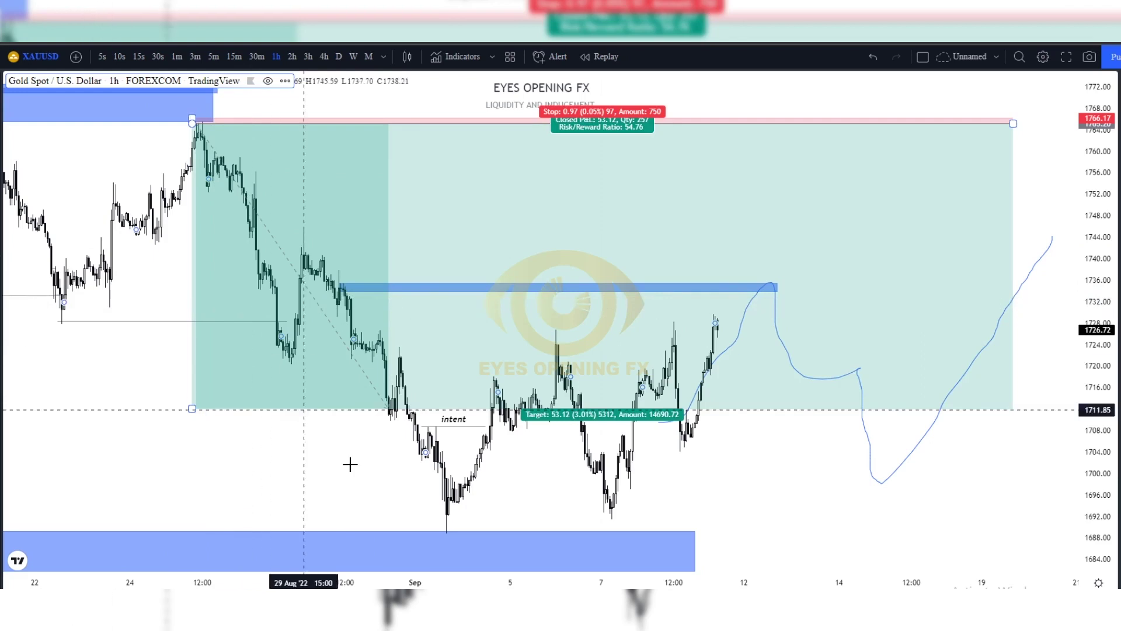
{"action": "left_click", "coordinate": [237, 317]}
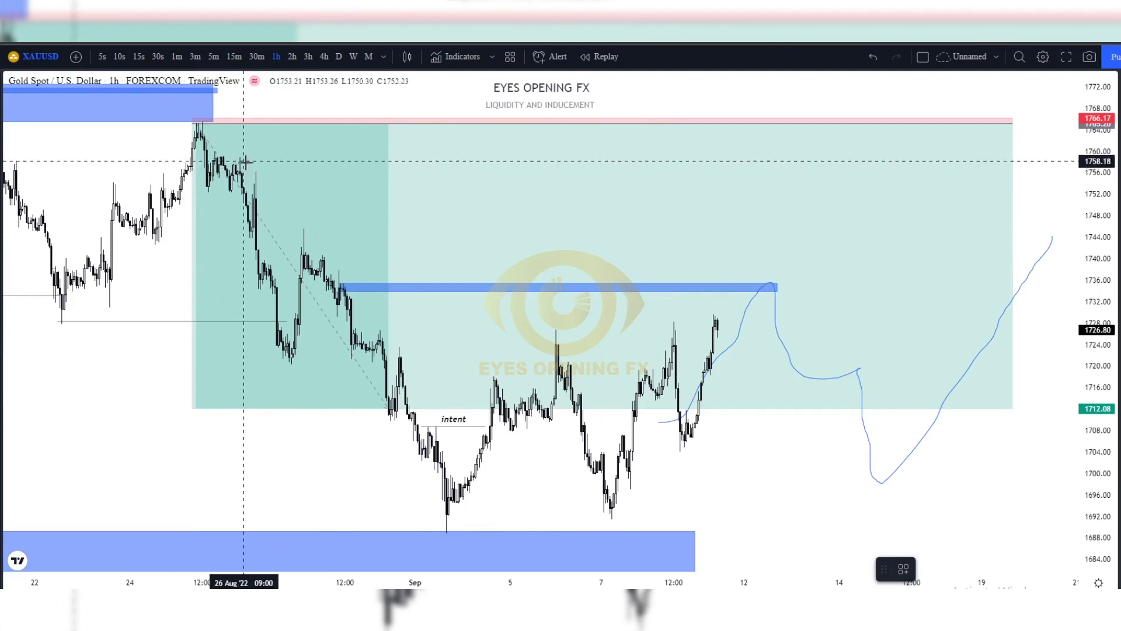
{"action": "mouse_move", "coordinate": [252, 172]}
{"action": "left_mouse_down"}
{"action": "mouse_move", "coordinate": [726, 230]}
{"action": "mouse_move", "coordinate": [860, 203]}
{"action": "left_mouse_up"}
{"action": "left_click", "coordinate": [176, 292]}
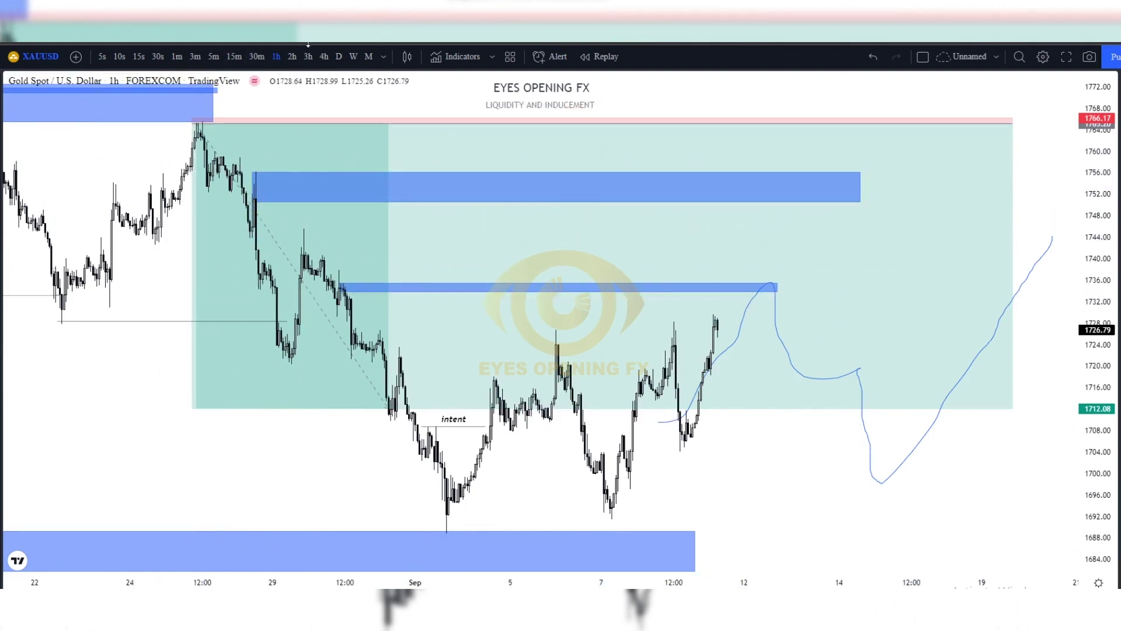
{"action": "left_click", "coordinate": [324, 57]}
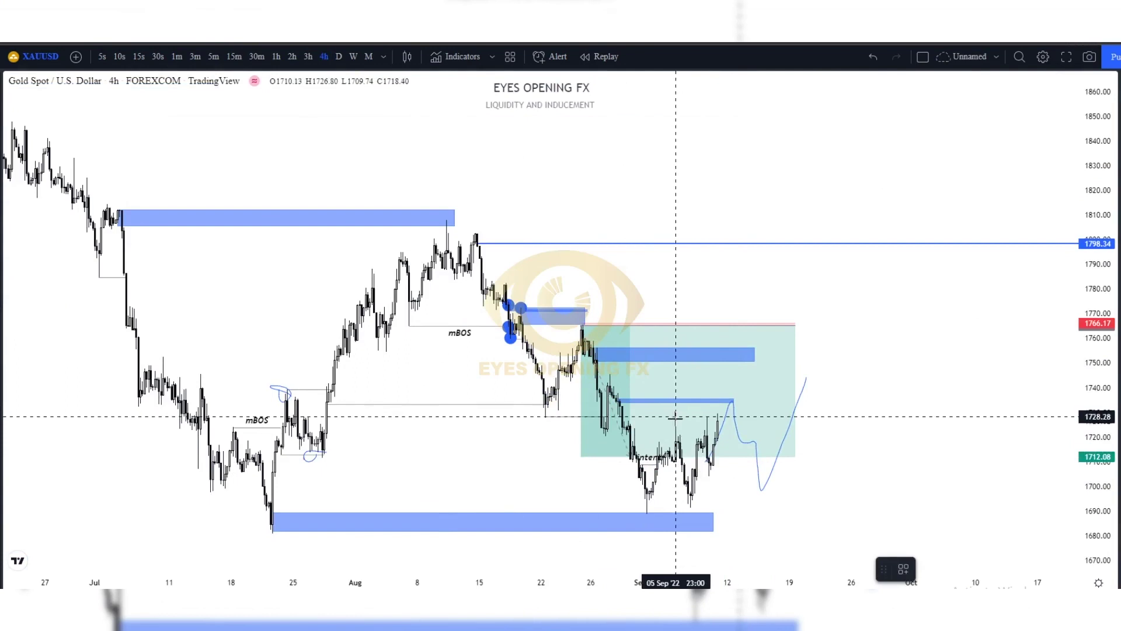
Sketch freehand lines from the 7 and 8 September 2022 lows across the projected path and undo them.
{"action": "left_click_drag", "start_coordinate": [695, 487], "coordinate": [781, 479]}
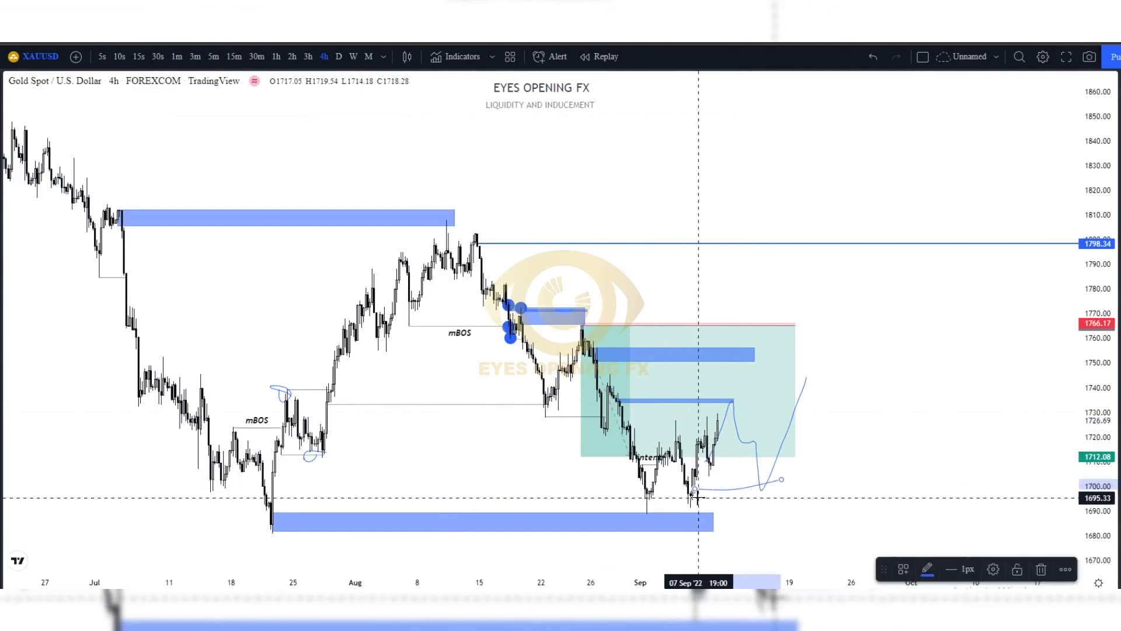
{"action": "mouse_move", "coordinate": [712, 454]}
{"action": "left_mouse_down"}
{"action": "mouse_move", "coordinate": [758, 453]}
{"action": "mouse_move", "coordinate": [722, 466]}
{"action": "mouse_move", "coordinate": [754, 469]}
{"action": "left_mouse_up"}
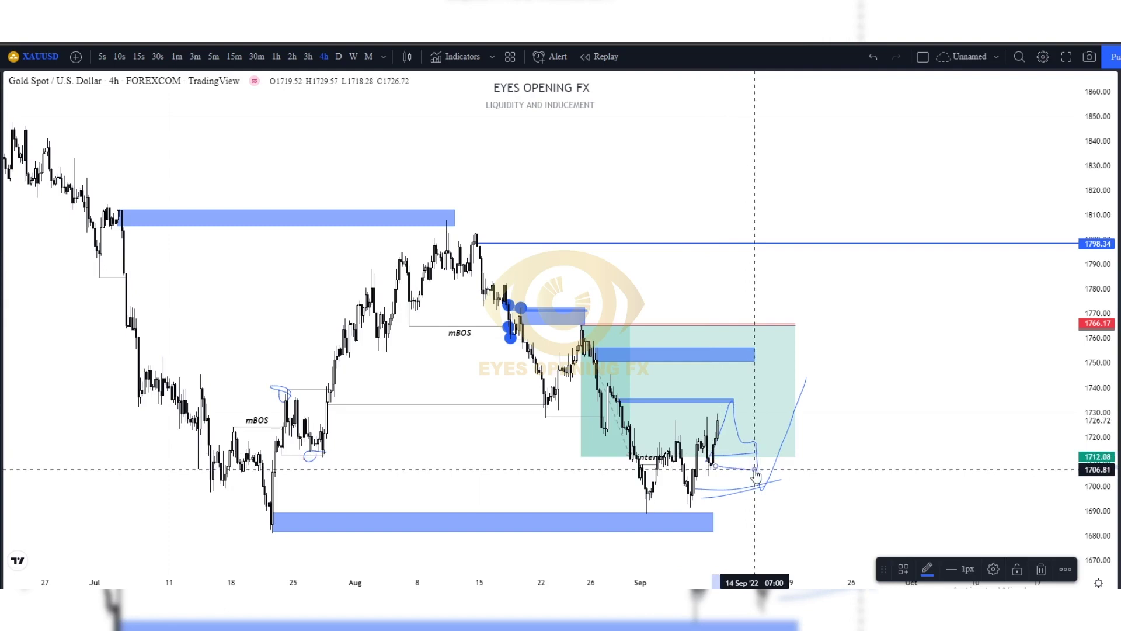
{"action": "key", "text": "ctrl+z"}
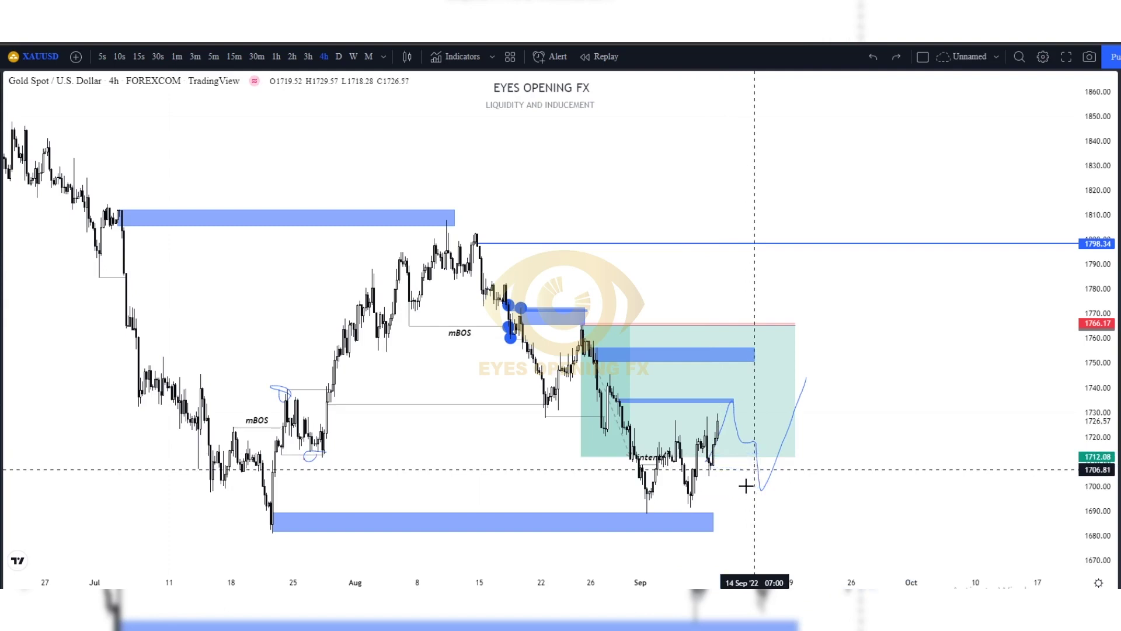
{"action": "left_click", "coordinate": [728, 404]}
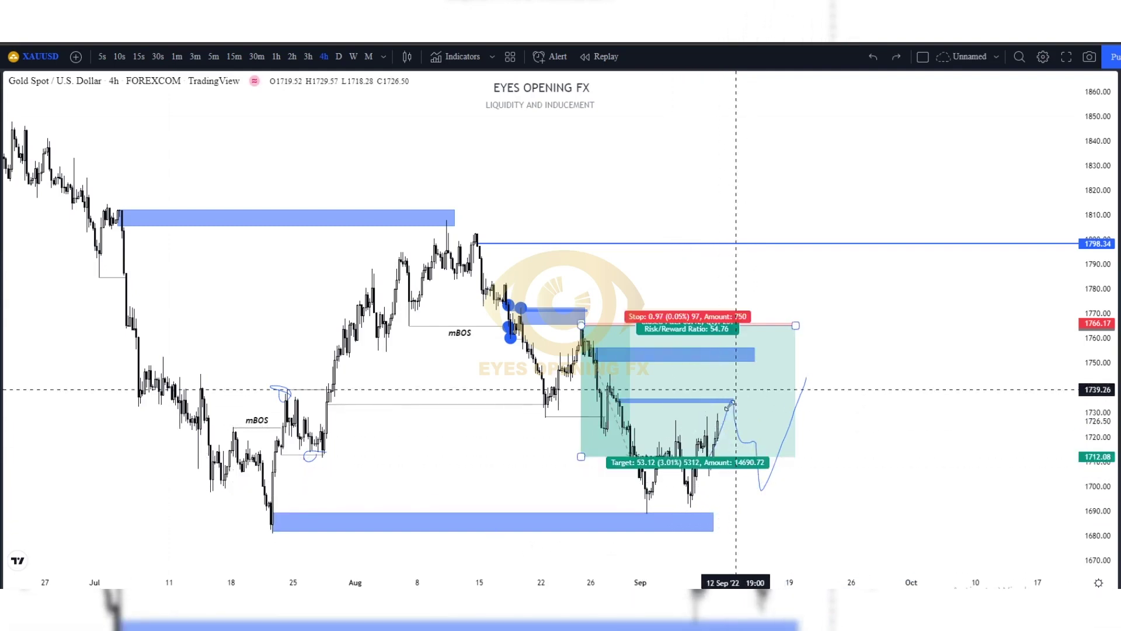
{"action": "left_click", "coordinate": [462, 325]}
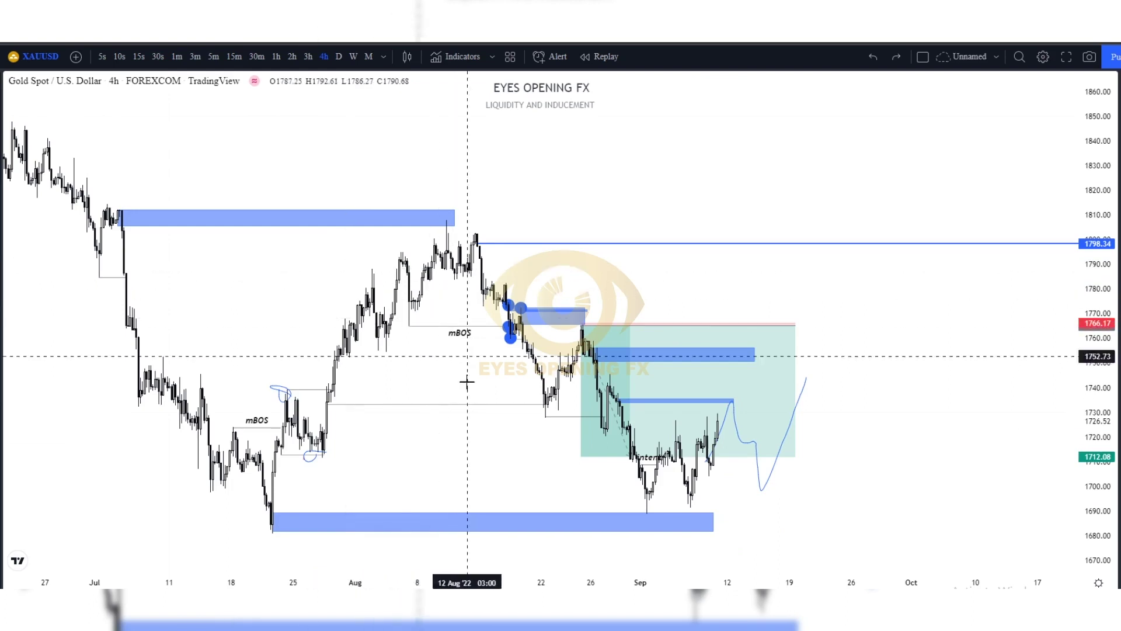
{"action": "left_click", "coordinate": [601, 445]}
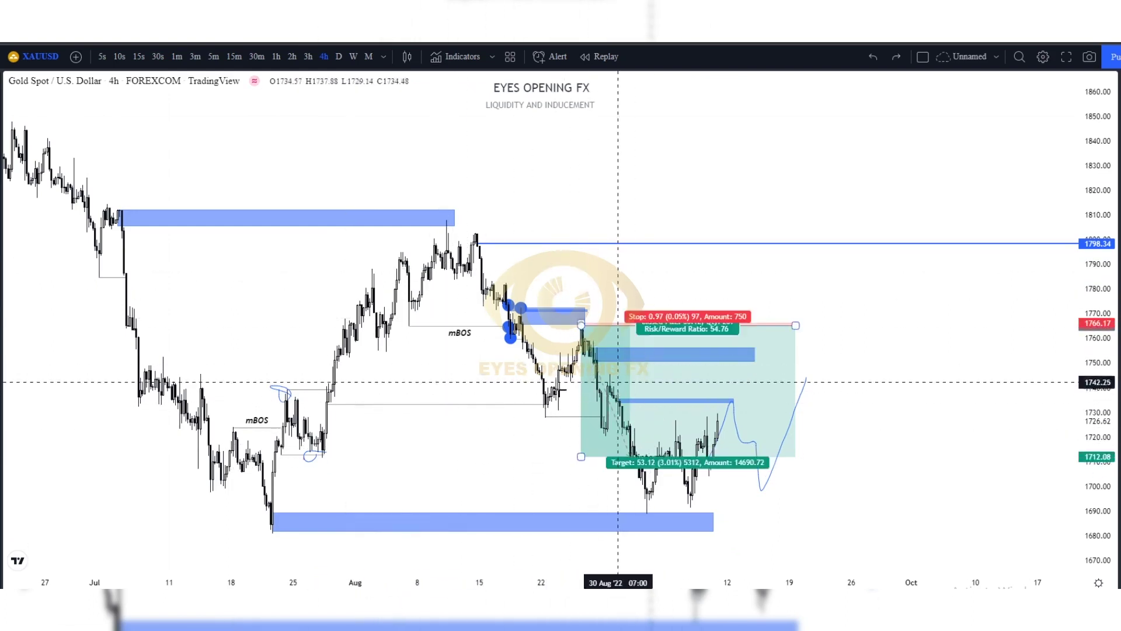
Draw horizontal trend lines at 1807.91 from the 10 August 2022 high and at 1680.95 from the 21 July low, both extending to mid-September.
{"action": "left_click", "coordinate": [485, 380]}
{"action": "left_click_drag", "start_coordinate": [485, 380], "coordinate": [535, 380]}
{"action": "scroll", "coordinate": [535, 387], "scroll_direction": "down", "scroll_amount": 3}
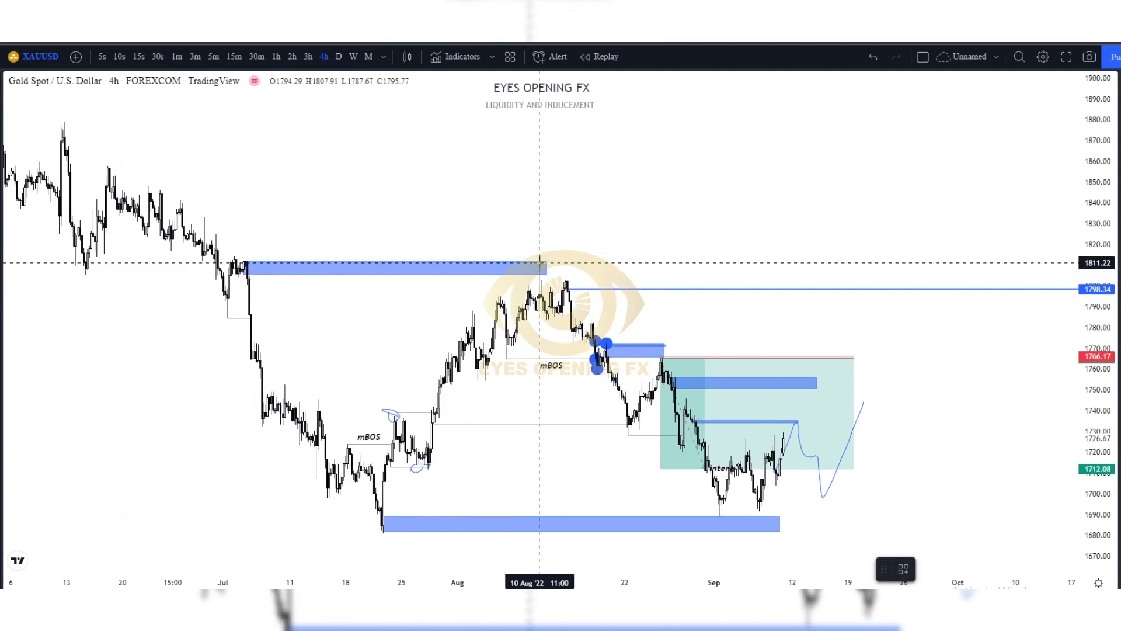
{"action": "left_click", "coordinate": [828, 269]}
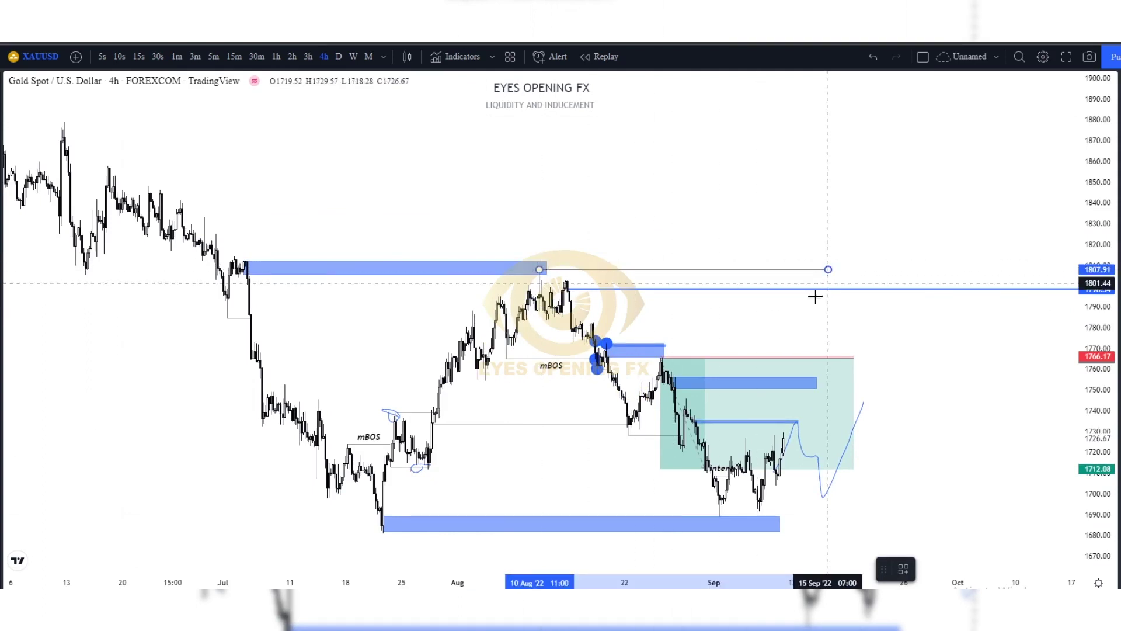
{"action": "left_click", "coordinate": [383, 533]}
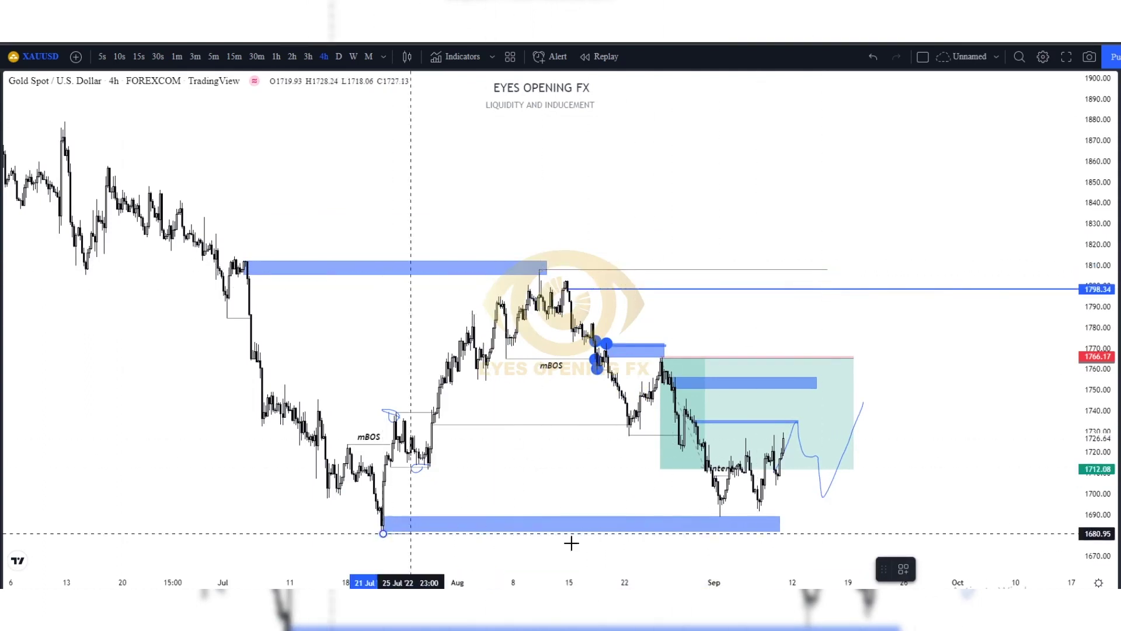
{"action": "left_click", "coordinate": [847, 533]}
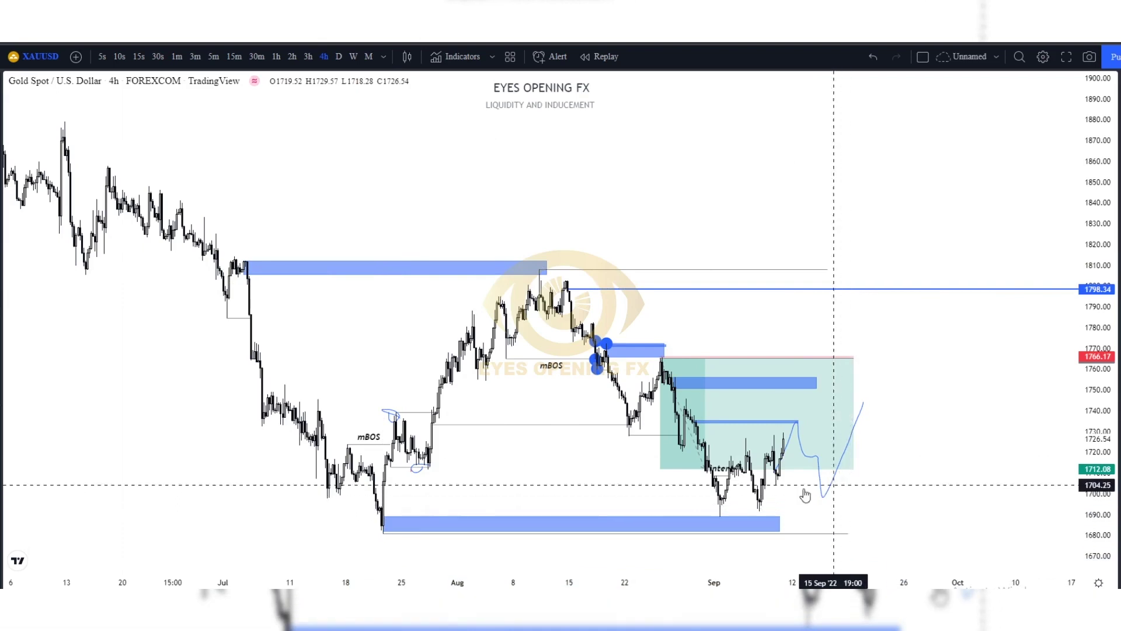